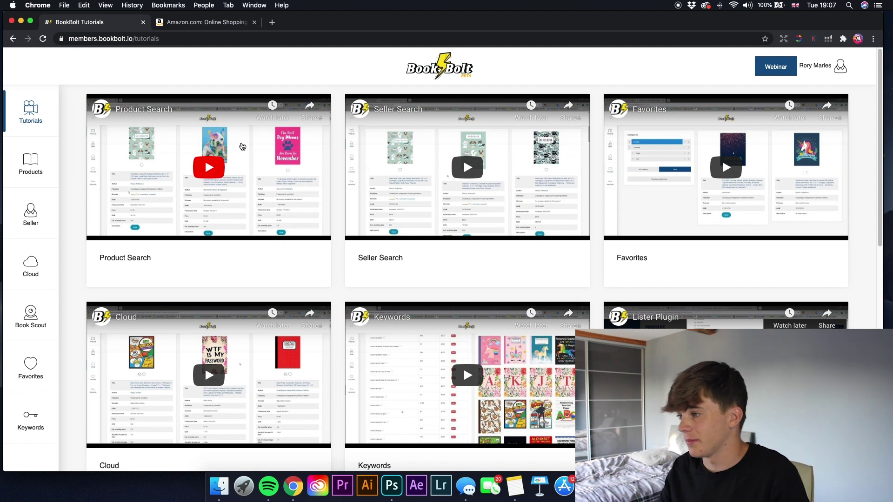
Run a Book Bolt keyword search for 'learning book'
{"action": "scroll", "coordinate": [242, 146], "scroll_direction": "down", "scroll_amount": 8}
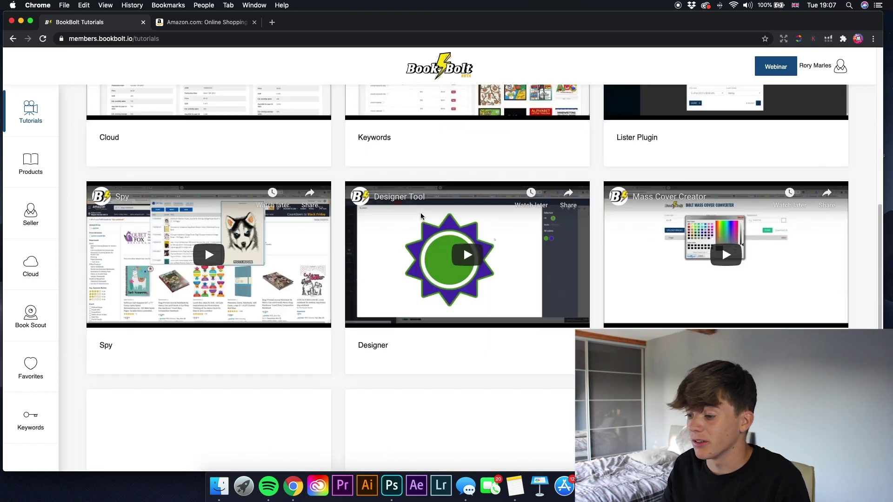
{"action": "scroll", "coordinate": [417, 224], "scroll_direction": "up", "scroll_amount": 5}
{"action": "scroll", "coordinate": [414, 223], "scroll_direction": "up", "scroll_amount": 2}
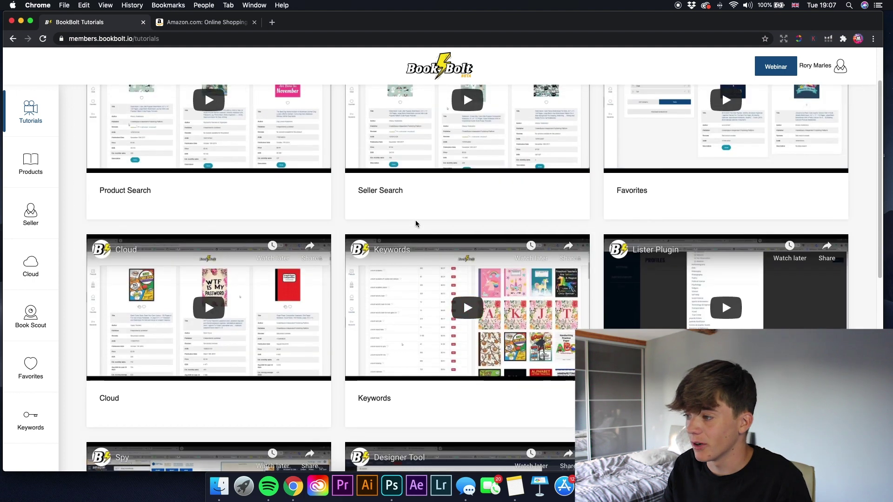
{"action": "scroll", "coordinate": [398, 270], "scroll_direction": "up", "scroll_amount": 2}
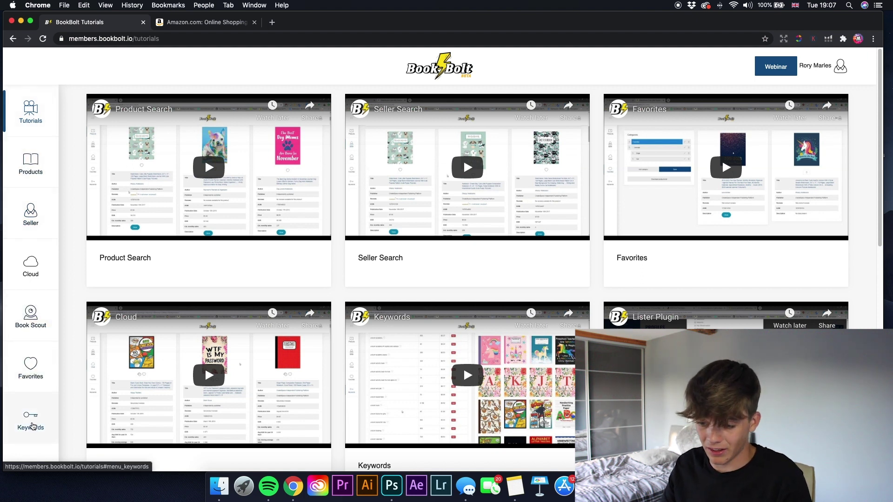
{"action": "mouse_move", "coordinate": [31, 425]}
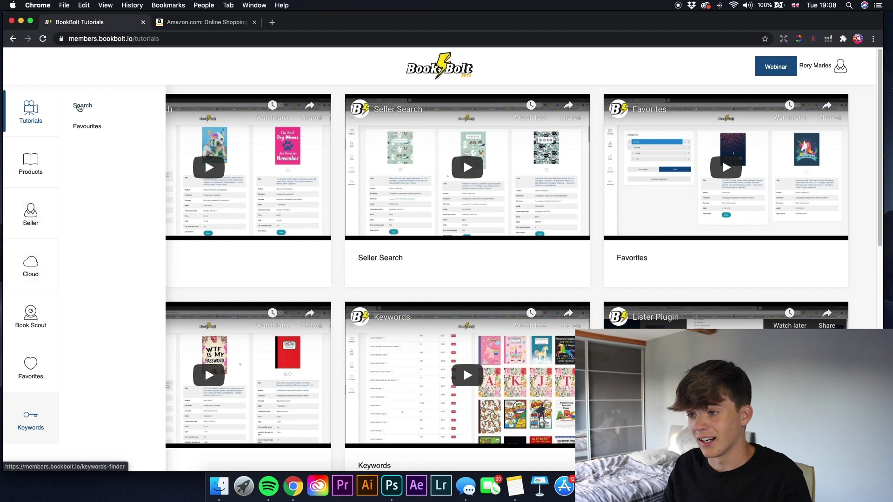
{"action": "left_click", "coordinate": [82, 106]}
{"action": "left_click", "coordinate": [290, 142]}
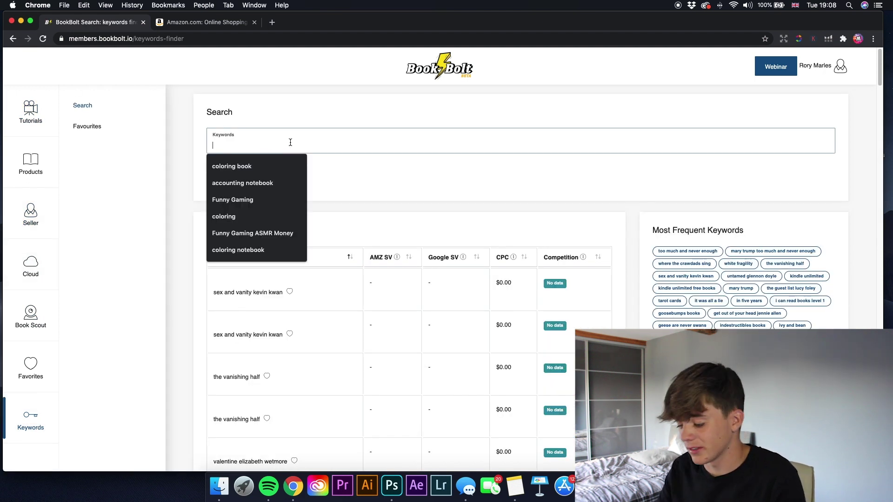
{"action": "type", "text": "learn"}
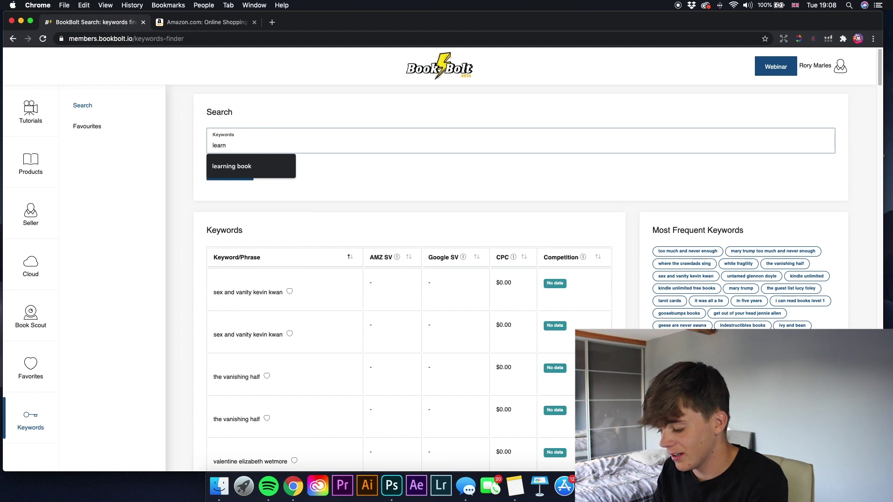
{"action": "type", "text": "ing boo"}
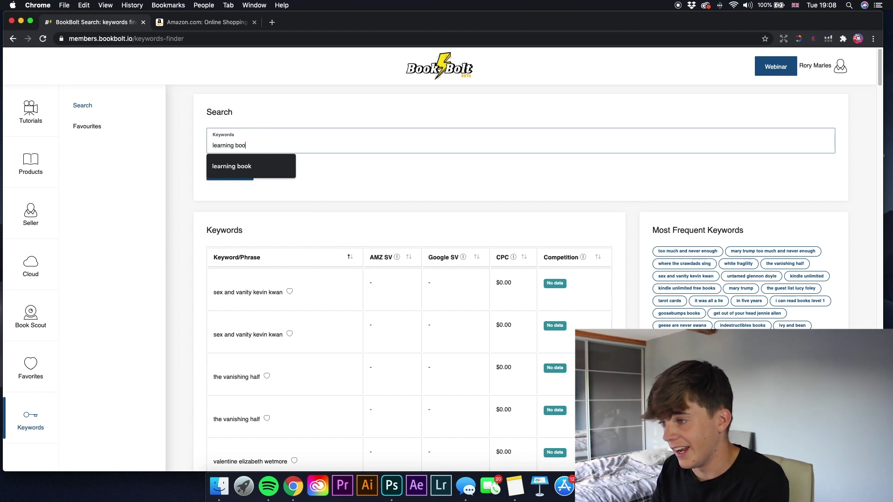
{"action": "type", "text": "k"}
{"action": "key", "text": "Return"}
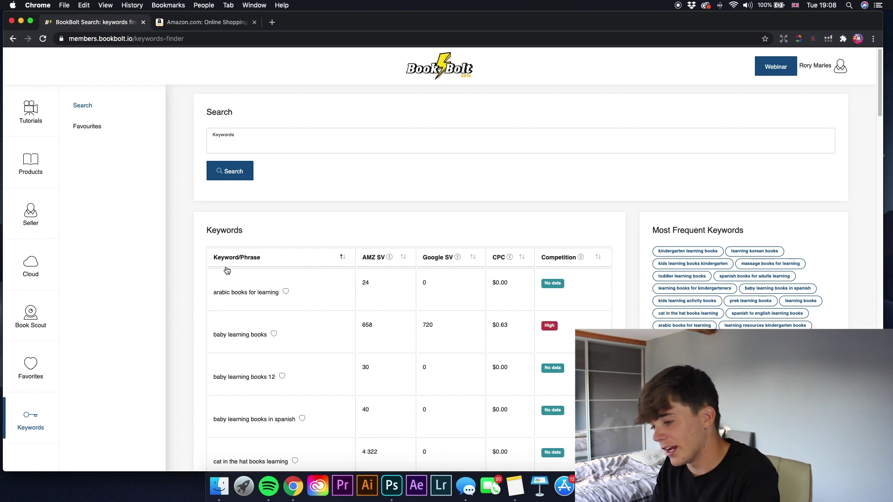
Sort the keywords by Amazon search volume, highest first, and copy 'learning to read books for kindergarten'
{"action": "scroll", "coordinate": [226, 269], "scroll_direction": "down", "scroll_amount": 1}
{"action": "scroll", "coordinate": [226, 270], "scroll_direction": "down", "scroll_amount": 2}
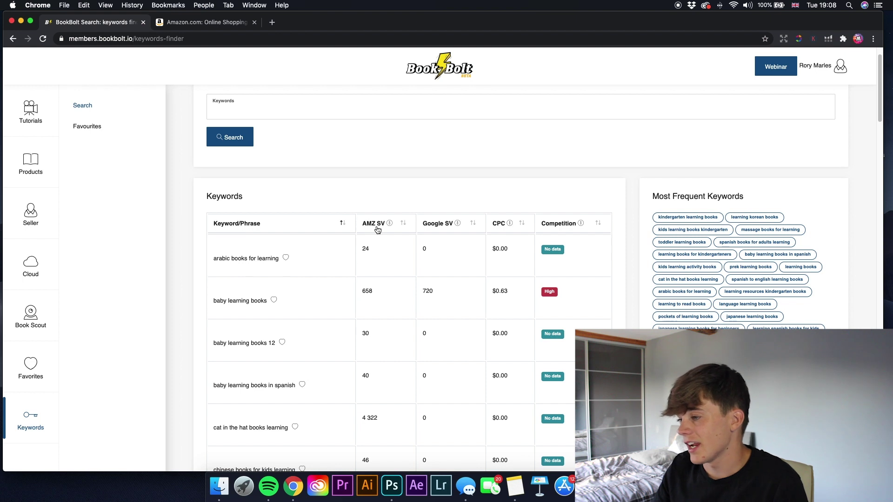
{"action": "left_click", "coordinate": [403, 223]}
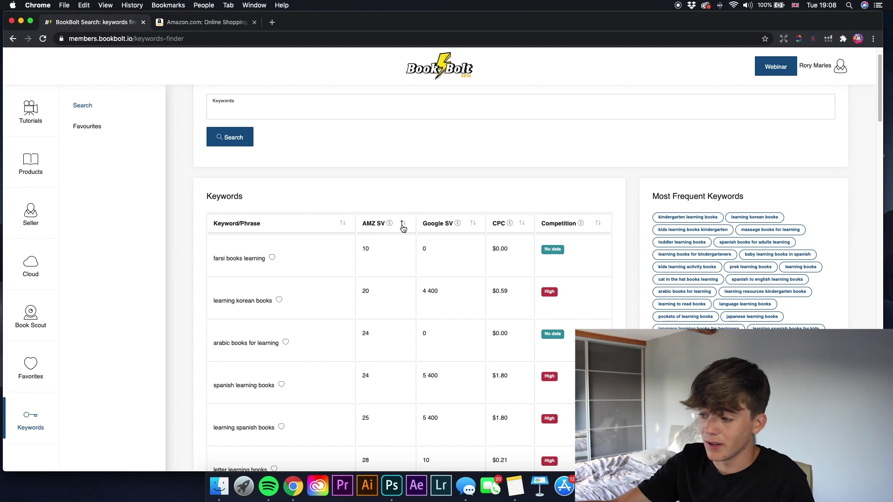
{"action": "left_click", "coordinate": [402, 224]}
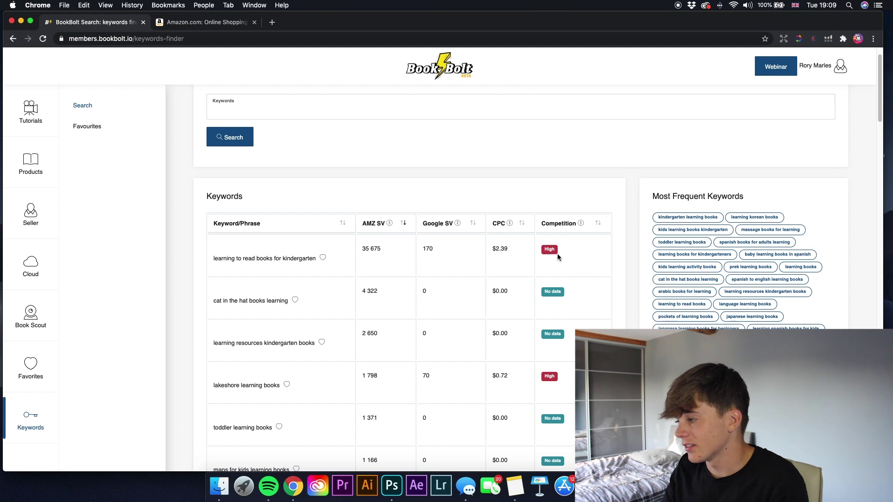
{"action": "scroll", "coordinate": [544, 269], "scroll_direction": "down", "scroll_amount": 3}
{"action": "scroll", "coordinate": [541, 255], "scroll_direction": "up", "scroll_amount": 3}
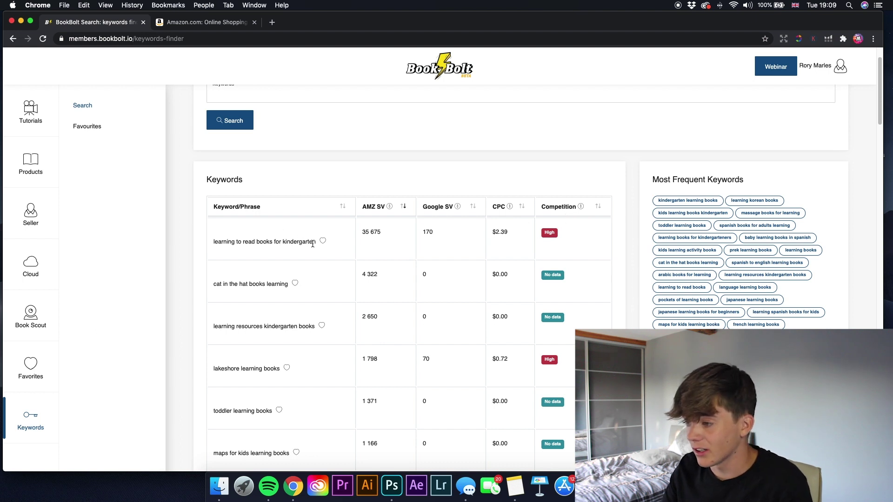
{"action": "left_click_drag", "start_coordinate": [285, 245], "coordinate": [209, 242]}
{"action": "key", "text": "super+c"}
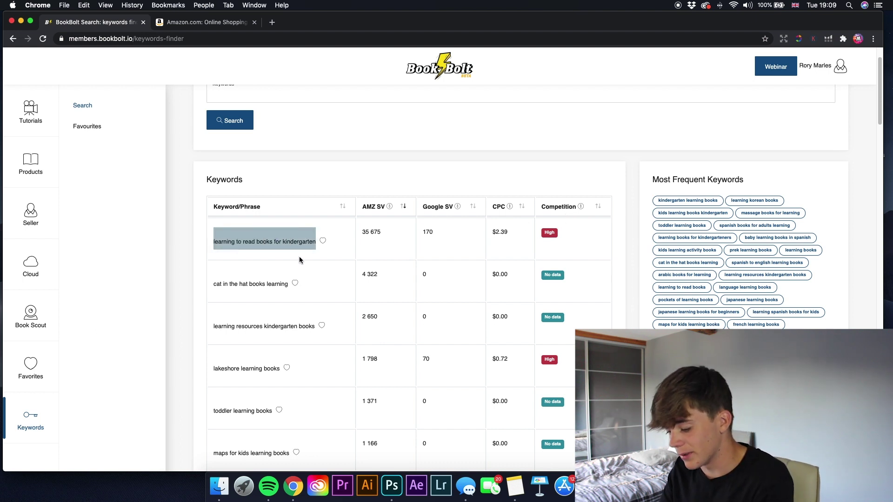
{"action": "left_click", "coordinate": [197, 27]}
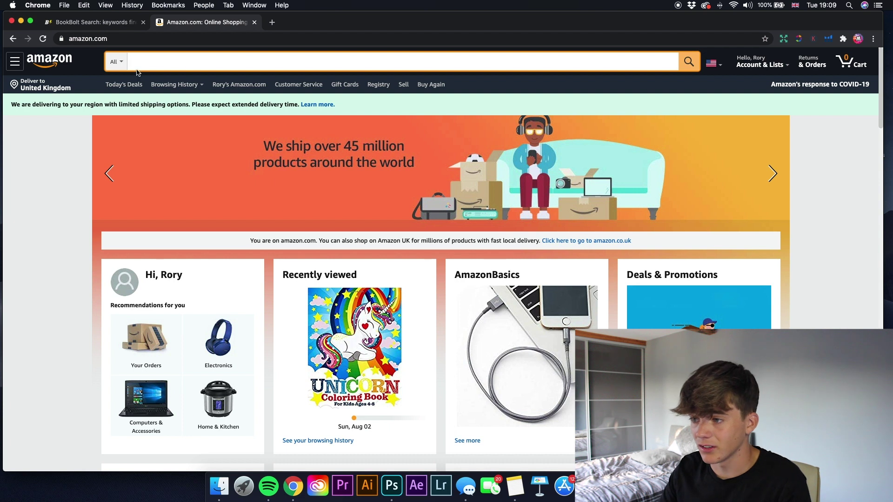
Search Amazon for the pasted keyword 'learning to read books for kindergarten'
{"action": "left_click", "coordinate": [114, 62]}
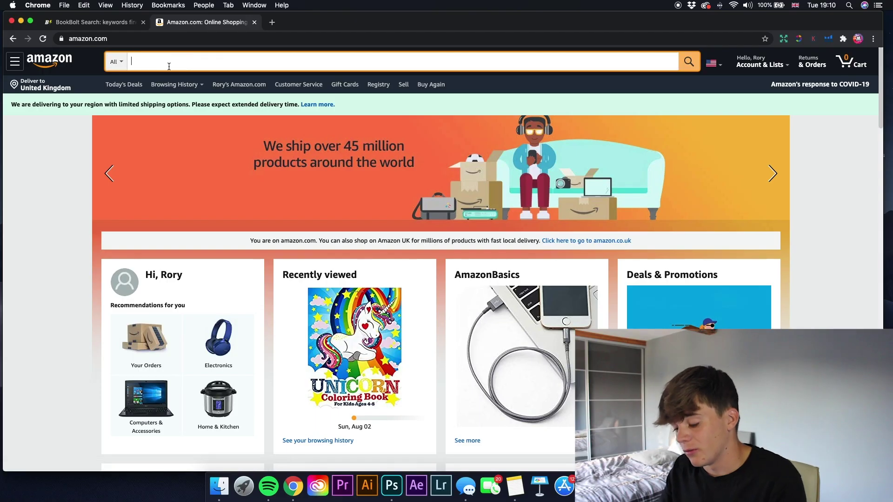
{"action": "key", "text": "super+v"}
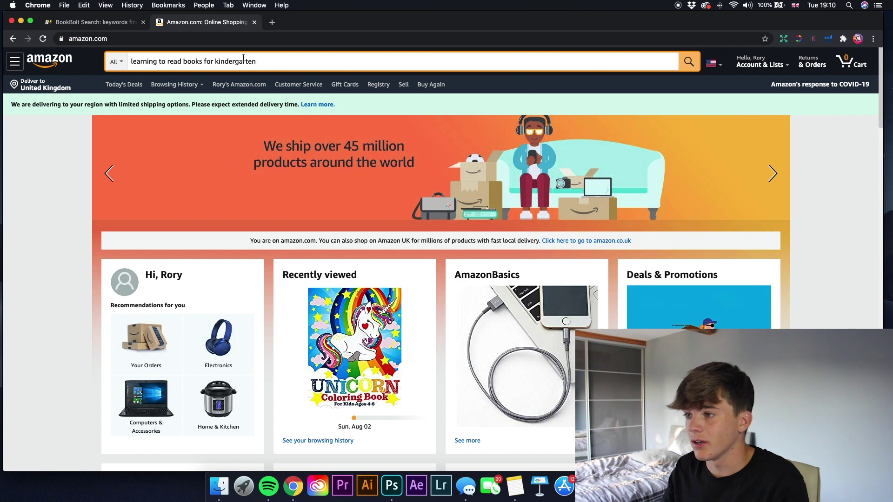
{"action": "key", "text": "Return"}
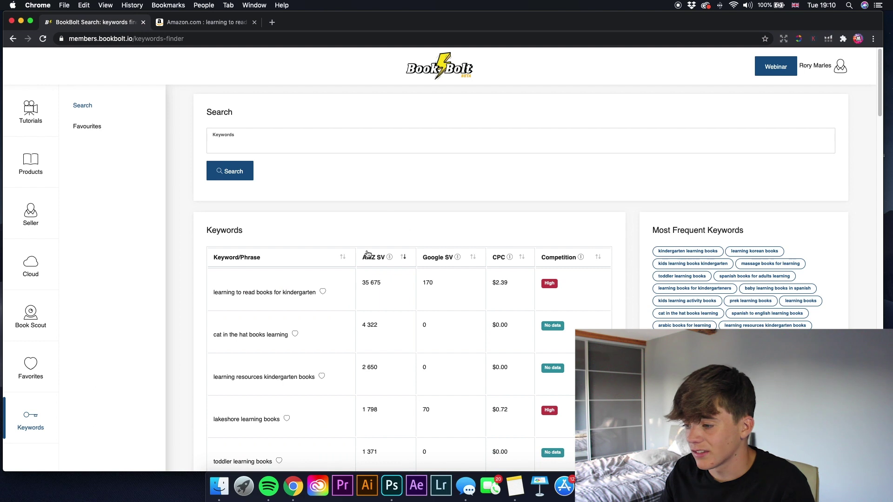
{"action": "scroll", "coordinate": [363, 254], "scroll_direction": "down", "scroll_amount": 4}
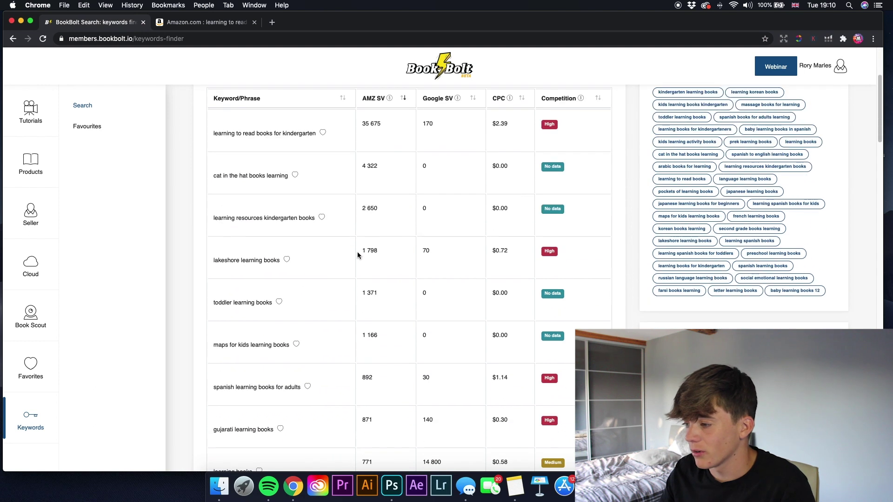
Copy 'french learning books' from Book Bolt and search Amazon for it
{"action": "scroll", "coordinate": [307, 232], "scroll_direction": "down", "scroll_amount": 2}
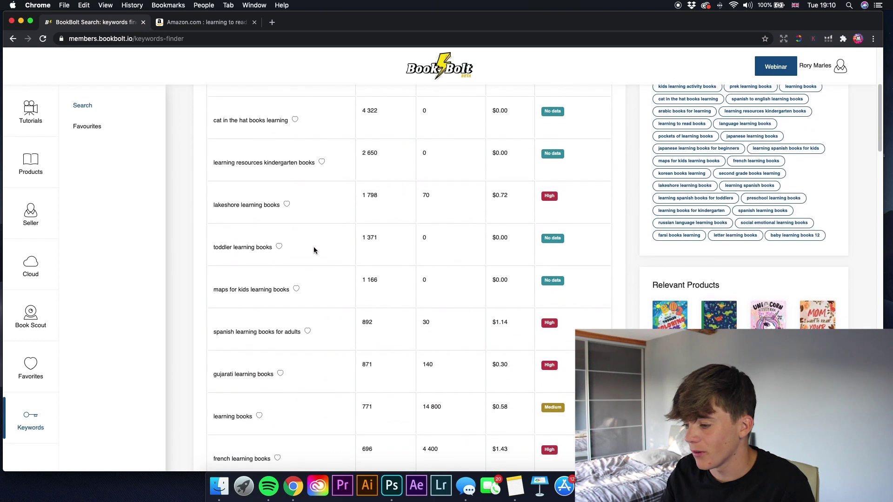
{"action": "scroll", "coordinate": [498, 195], "scroll_direction": "up", "scroll_amount": 4}
{"action": "scroll", "coordinate": [500, 233], "scroll_direction": "down", "scroll_amount": 8}
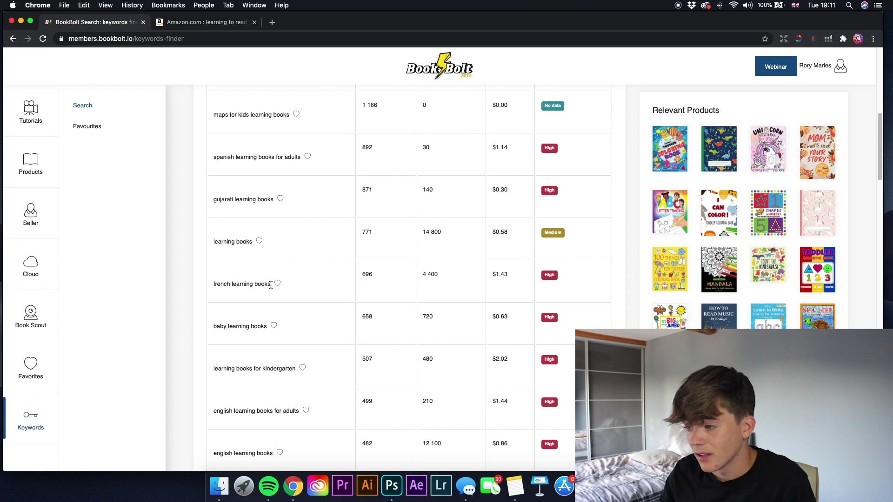
{"action": "left_click_drag", "start_coordinate": [271, 285], "coordinate": [211, 281]}
{"action": "key", "text": "super+c"}
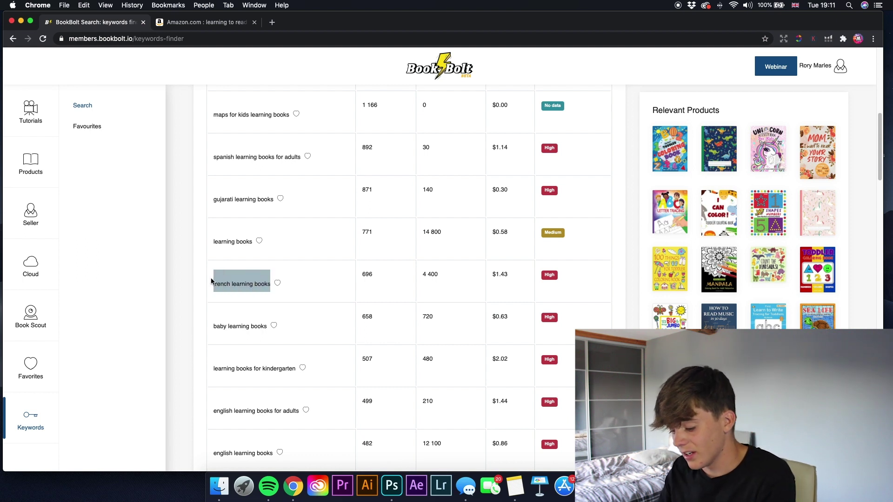
{"action": "left_click", "coordinate": [204, 22]}
{"action": "left_click", "coordinate": [213, 61]}
{"action": "key", "text": "super+a"}
{"action": "key", "text": "super+v"}
{"action": "key", "text": "Return"}
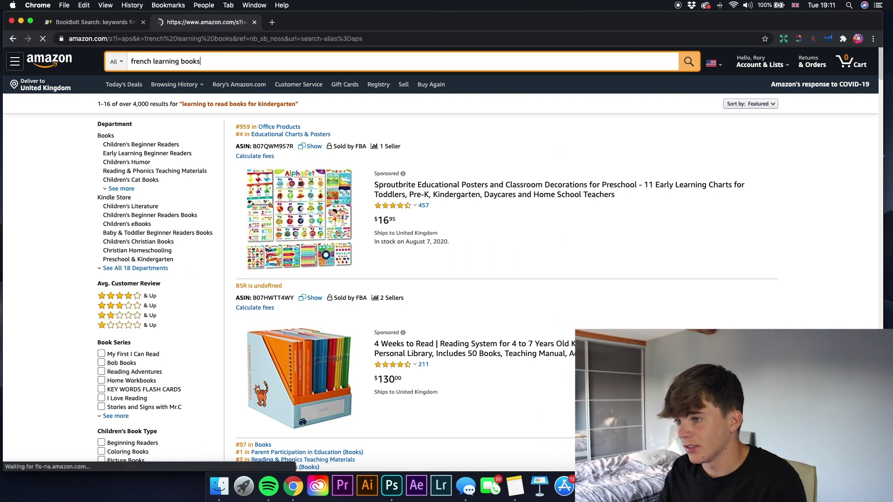
Browse the results, then return to Book Bolt's empty keyword field
{"action": "scroll", "coordinate": [257, 185], "scroll_direction": "down", "scroll_amount": 3}
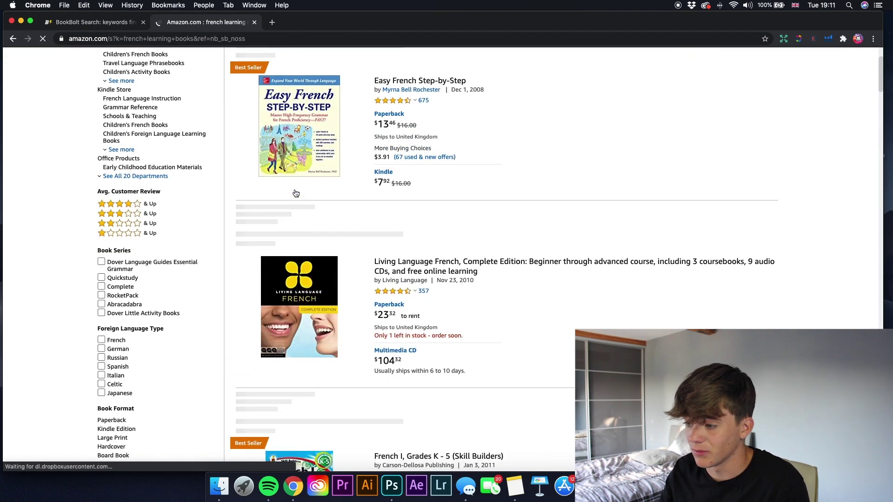
{"action": "scroll", "coordinate": [324, 180], "scroll_direction": "up", "scroll_amount": 3}
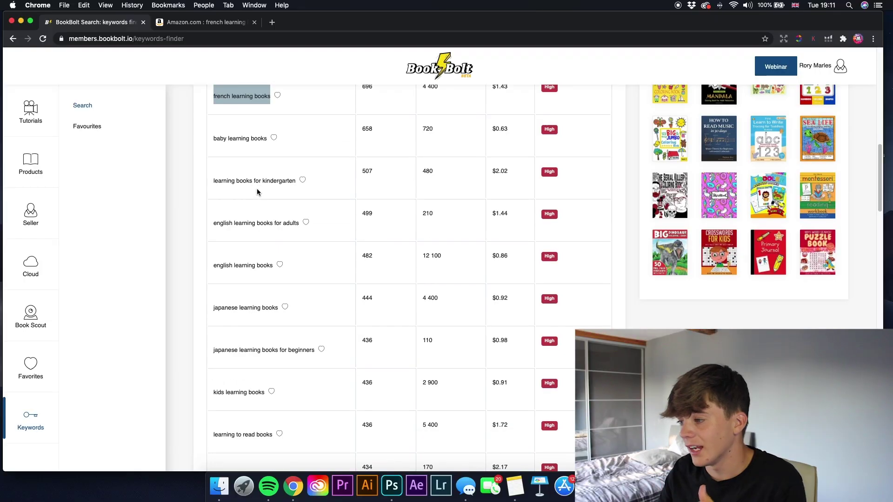
{"action": "scroll", "coordinate": [257, 189], "scroll_direction": "down", "scroll_amount": 3}
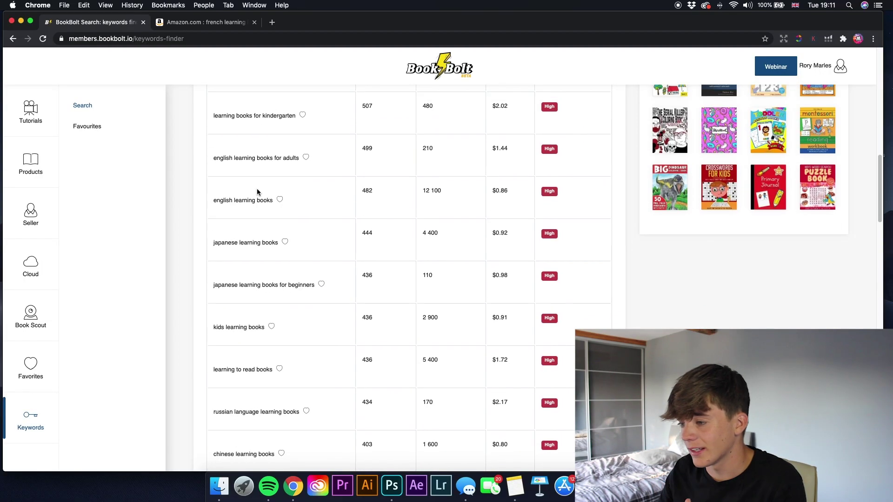
{"action": "scroll", "coordinate": [256, 192], "scroll_direction": "down", "scroll_amount": 2}
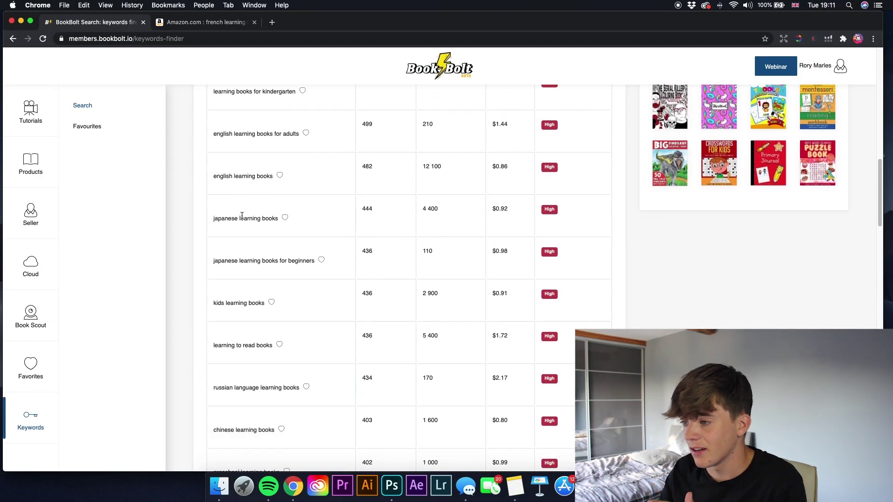
{"action": "scroll", "coordinate": [242, 216], "scroll_direction": "down", "scroll_amount": 2}
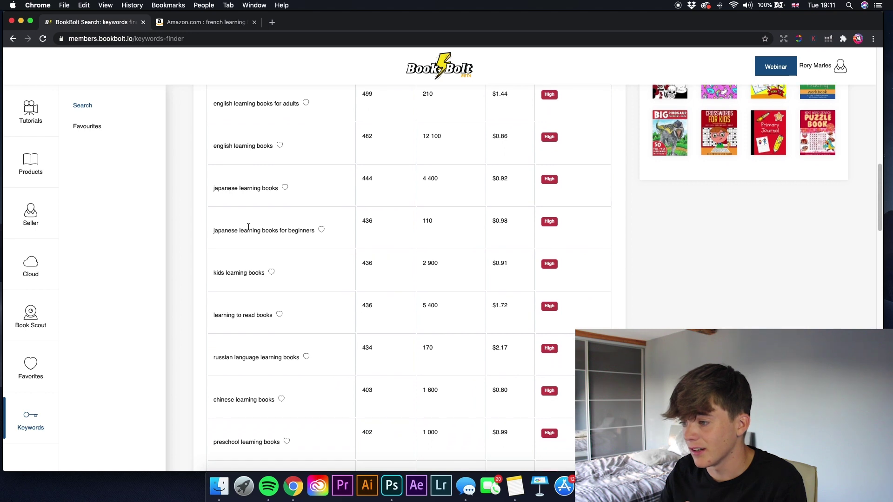
{"action": "scroll", "coordinate": [248, 226], "scroll_direction": "down", "scroll_amount": 1}
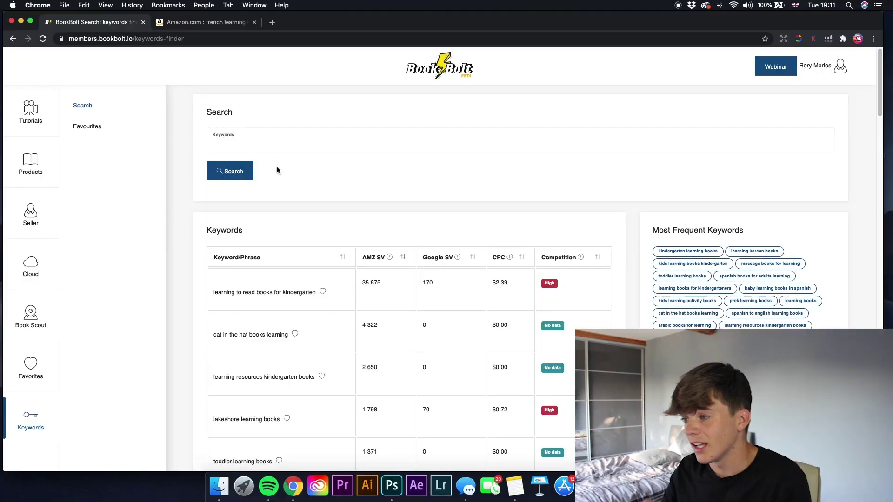
{"action": "left_click", "coordinate": [281, 146]}
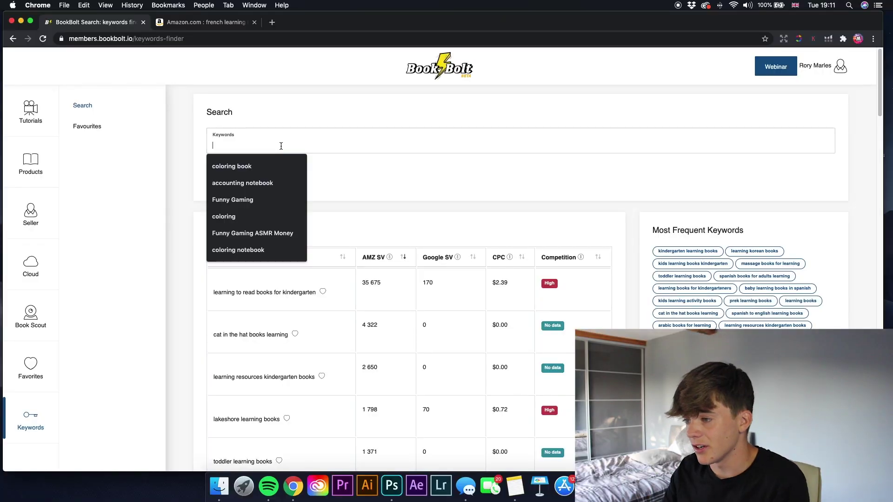
Run a Book Bolt keyword search for 'japanese learning'
{"action": "type", "text": "japanese learning book"}
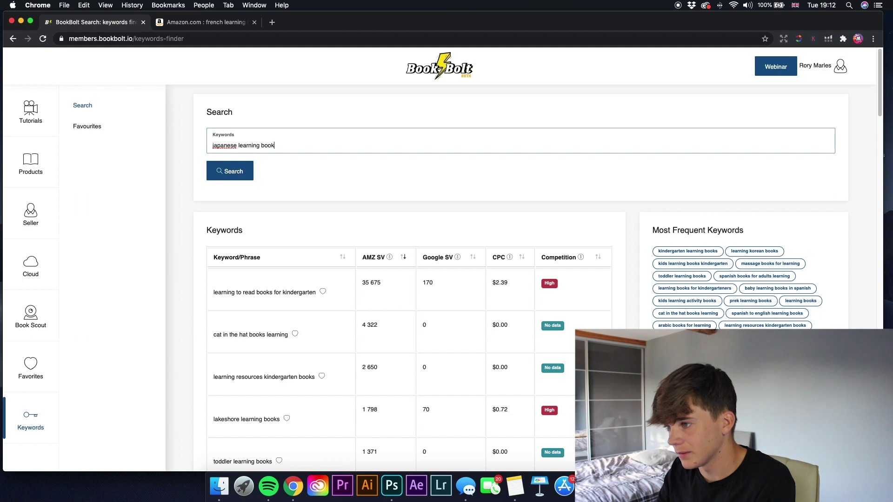
{"action": "key", "text": "Return"}
{"action": "scroll", "coordinate": [266, 218], "scroll_direction": "down", "scroll_amount": 10}
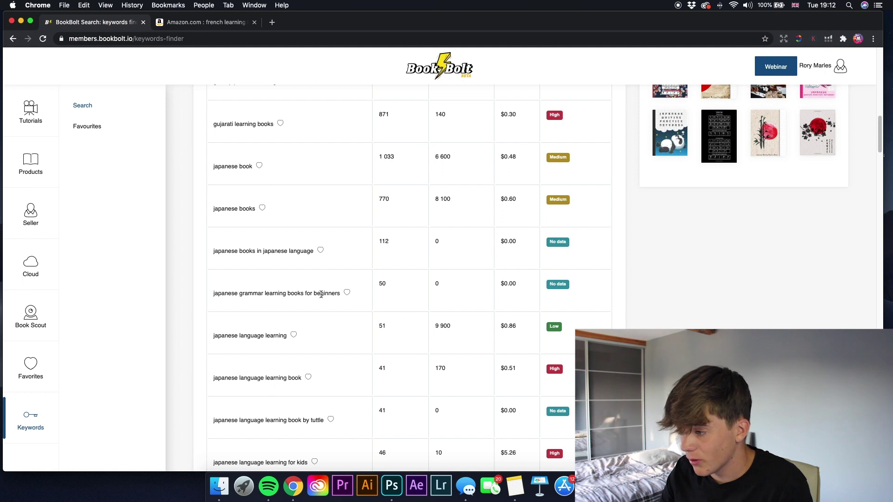
Search Amazon for 'japanese grammar learning books for beginners' and compare with Book Bolt's table
{"action": "left_click_drag", "start_coordinate": [338, 296], "coordinate": [214, 292]}
{"action": "key", "text": "cmd+c"}
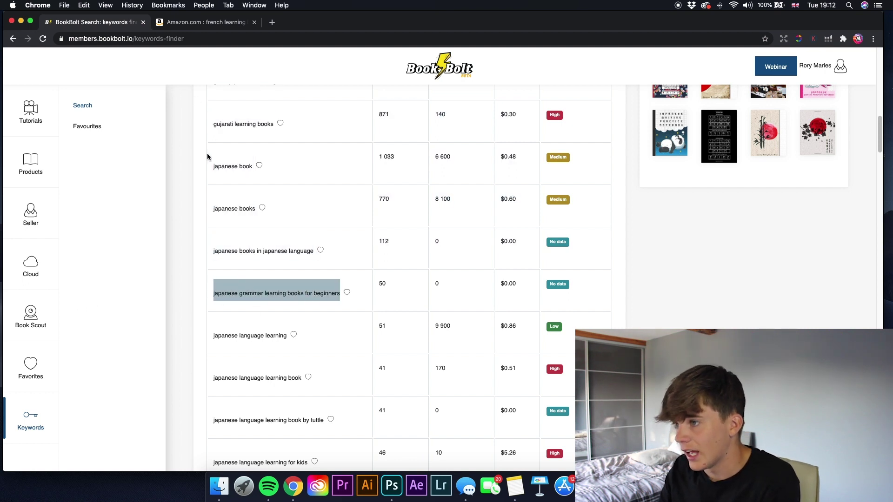
{"action": "left_click", "coordinate": [200, 20]}
{"action": "triple_click", "coordinate": [191, 62]}
{"action": "key", "text": "cmd+v"}
{"action": "key", "text": "Return"}
{"action": "scroll", "coordinate": [239, 140], "scroll_direction": "down", "scroll_amount": 4}
{"action": "scroll", "coordinate": [261, 152], "scroll_direction": "up", "scroll_amount": 4}
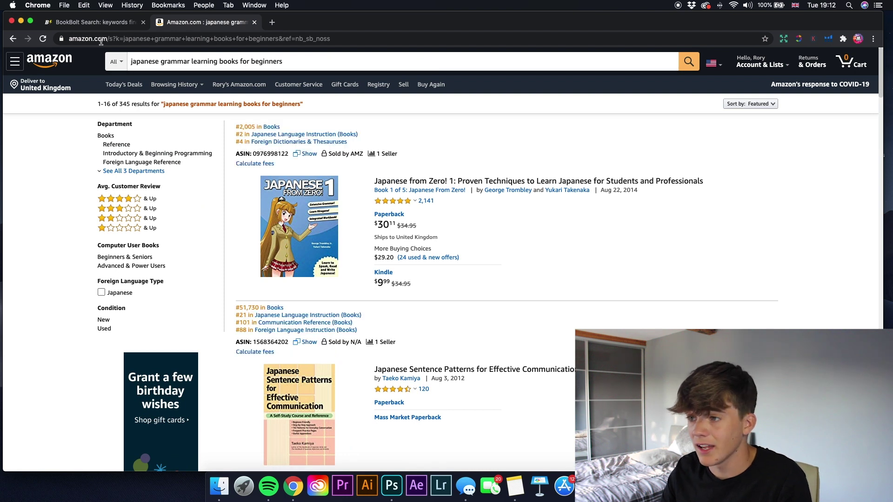
{"action": "left_click", "coordinate": [79, 23]}
{"action": "left_click", "coordinate": [353, 300]}
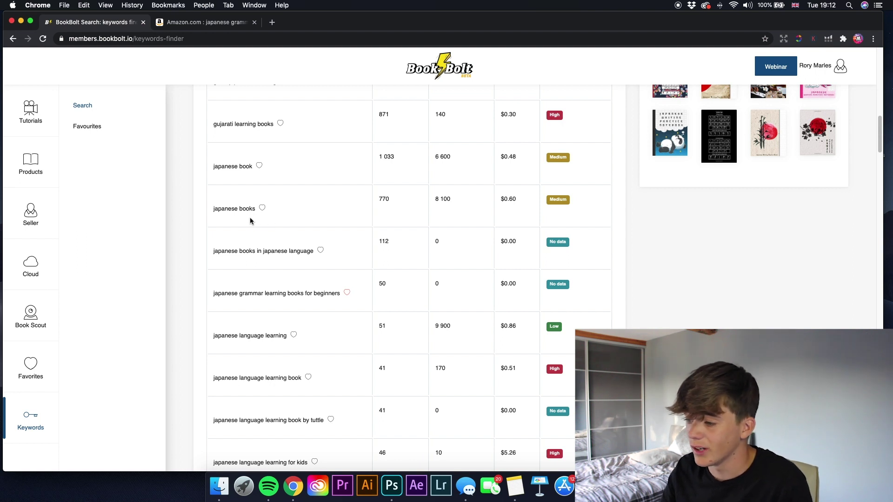
{"action": "scroll", "coordinate": [290, 309], "scroll_direction": "up", "scroll_amount": 1}
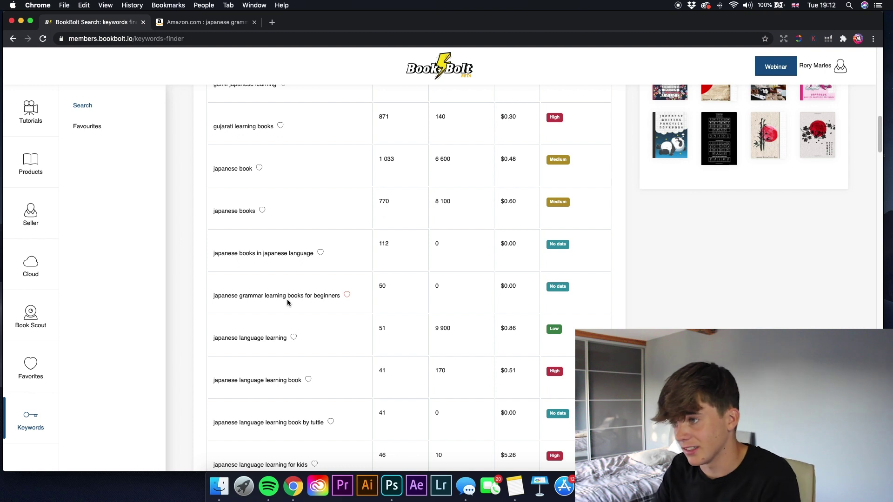
{"action": "left_click", "coordinate": [187, 22]}
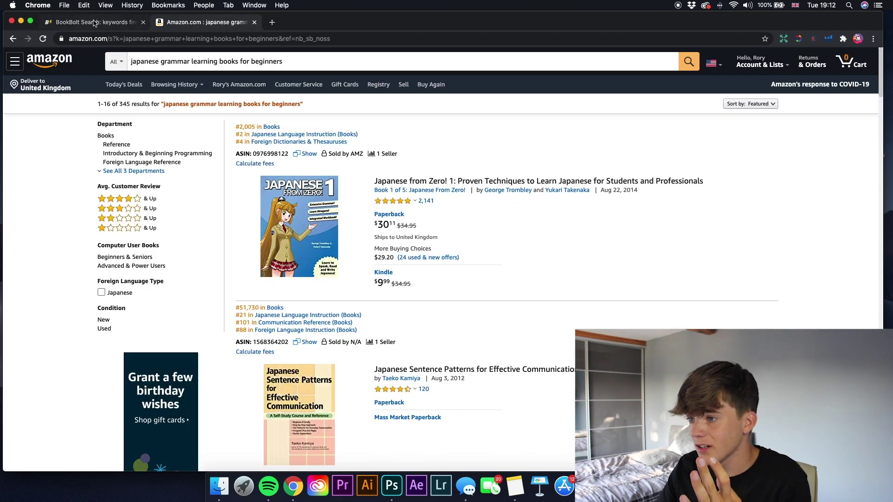
{"action": "left_click", "coordinate": [93, 23]}
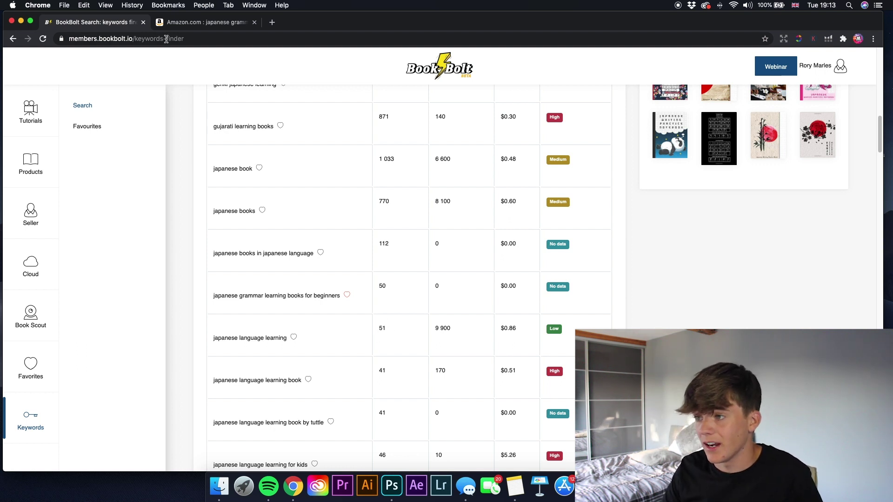
{"action": "left_click", "coordinate": [182, 24]}
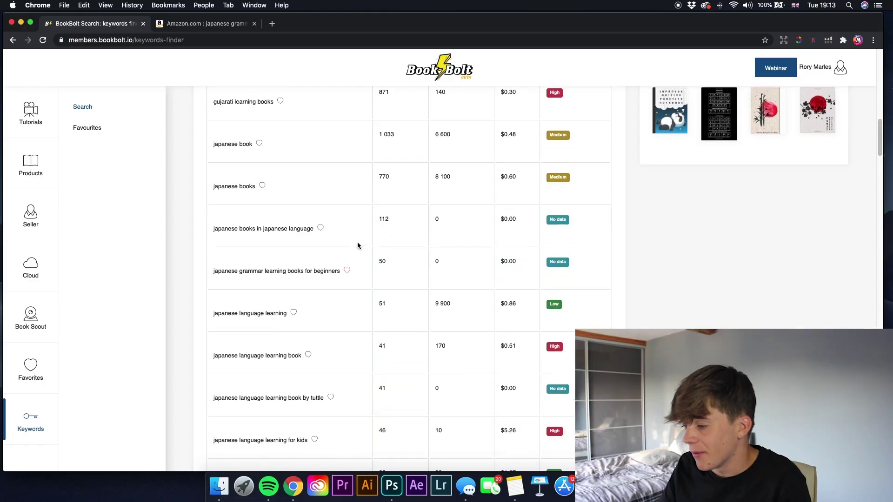
{"action": "scroll", "coordinate": [358, 245], "scroll_direction": "down", "scroll_amount": 1}
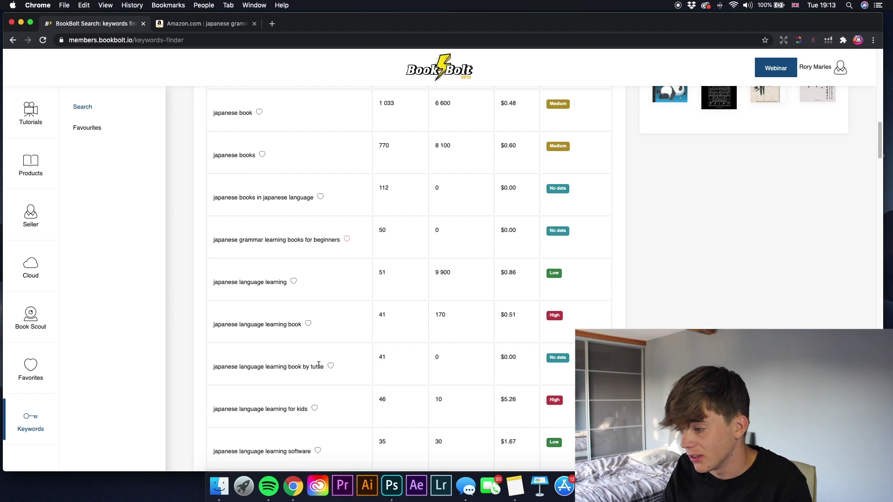
{"action": "scroll", "coordinate": [312, 361], "scroll_direction": "down", "scroll_amount": 2}
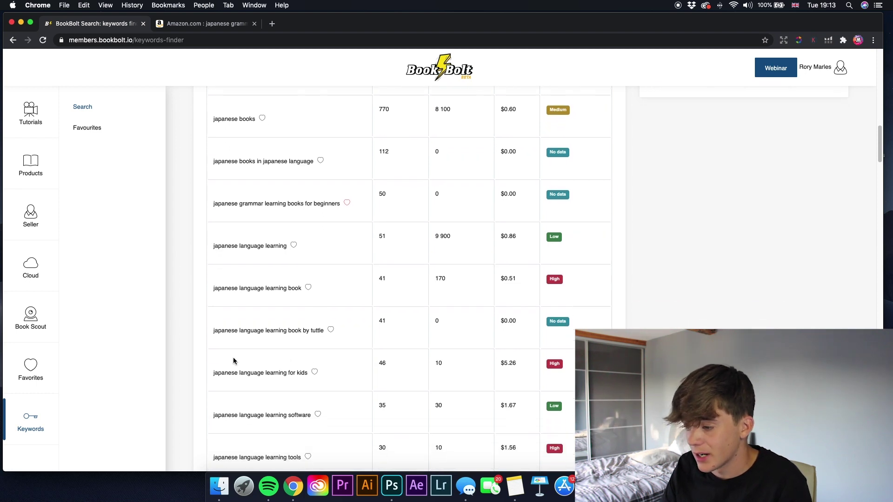
{"action": "scroll", "coordinate": [230, 384], "scroll_direction": "down", "scroll_amount": 1}
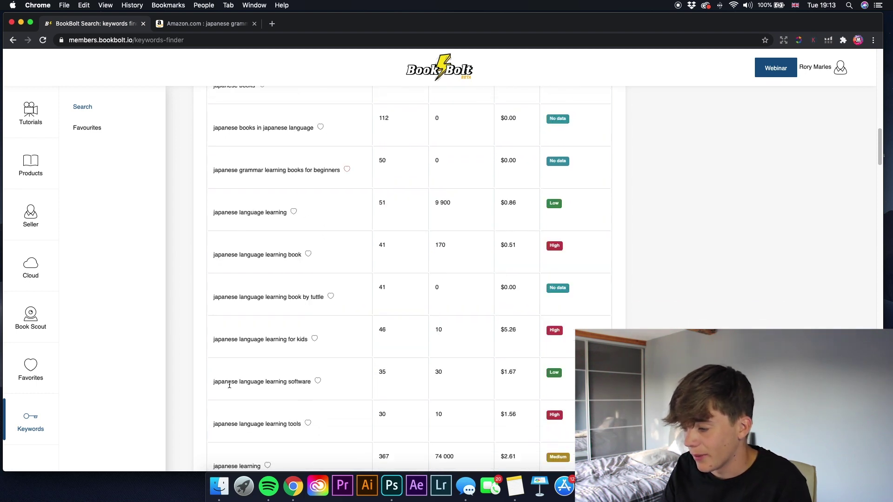
{"action": "scroll", "coordinate": [230, 384], "scroll_direction": "down", "scroll_amount": 1}
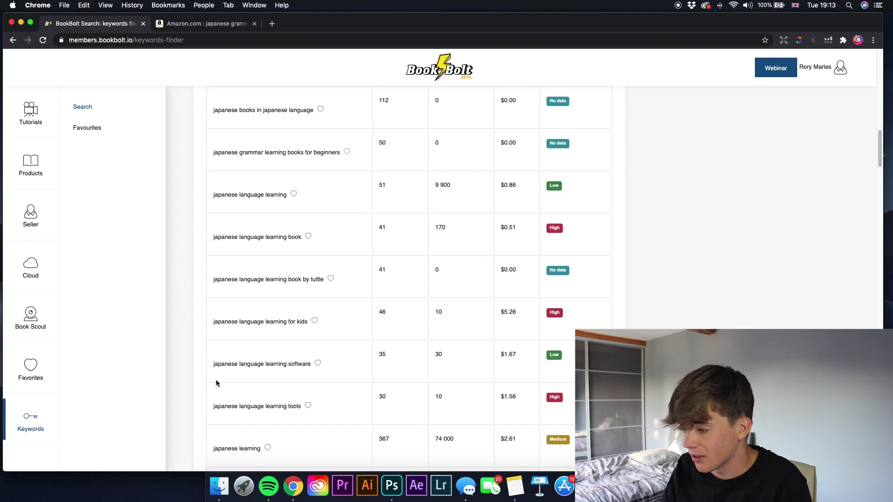
{"action": "scroll", "coordinate": [223, 388], "scroll_direction": "down", "scroll_amount": 1}
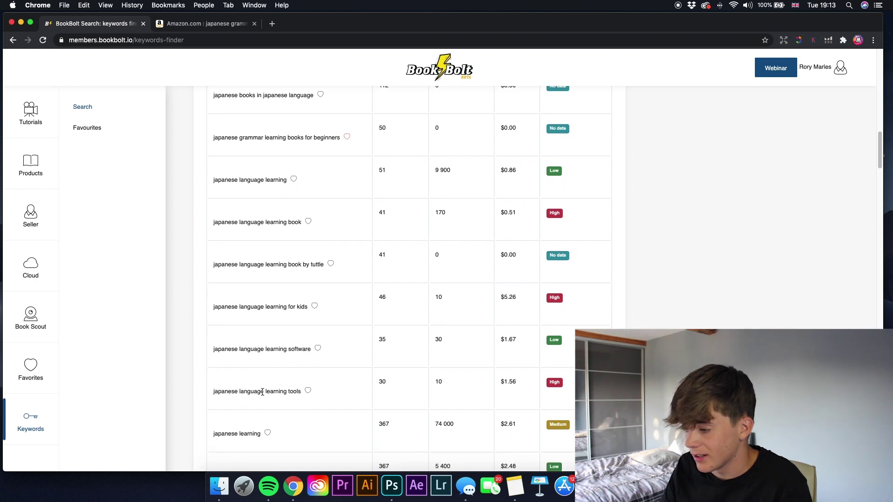
{"action": "scroll", "coordinate": [292, 392], "scroll_direction": "down", "scroll_amount": 1}
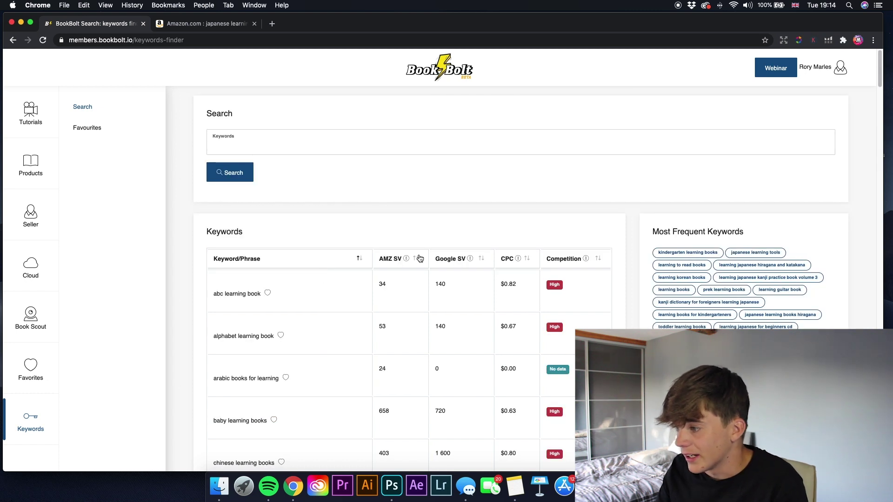
Sort by Amazon search volume, highest first, and search Amazon for 'learn japanese workbook'
{"action": "left_click", "coordinate": [418, 258]}
{"action": "left_click", "coordinate": [419, 258]}
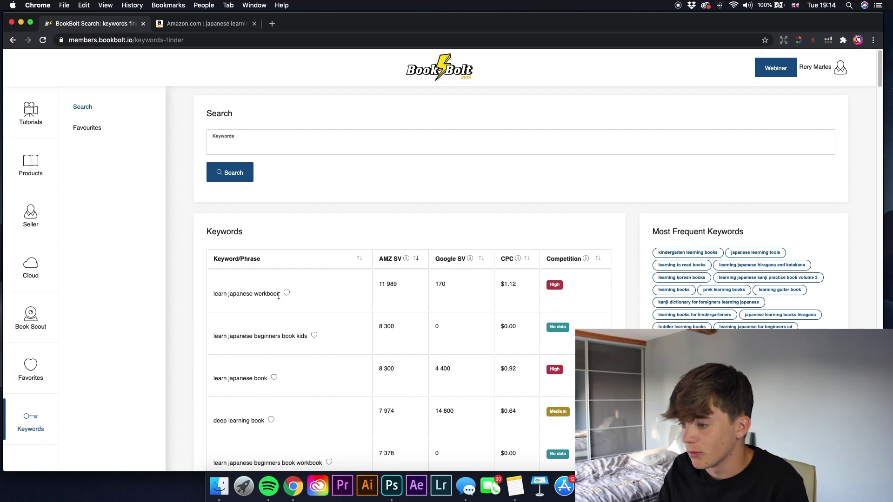
{"action": "left_click_drag", "start_coordinate": [279, 297], "coordinate": [211, 298]}
{"action": "key", "text": "cmd+c"}
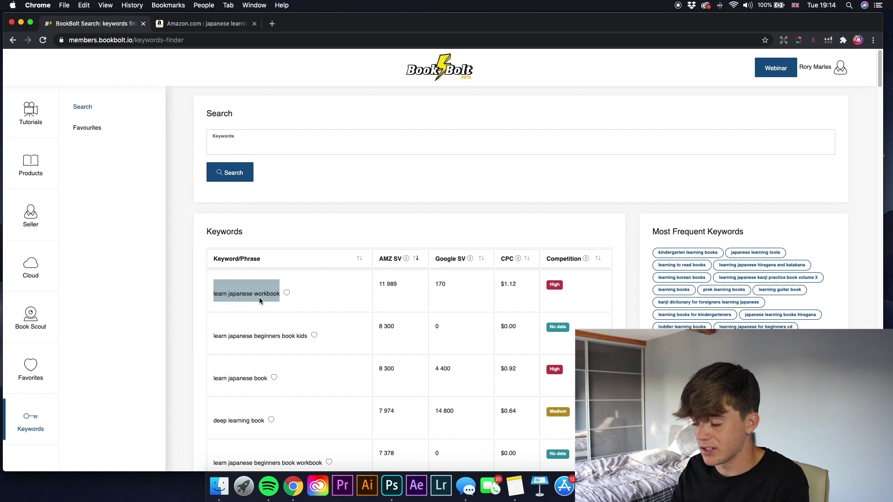
{"action": "left_click", "coordinate": [196, 23]}
{"action": "triple_click", "coordinate": [185, 63]}
{"action": "key", "text": "cmd+v"}
{"action": "key", "text": "Return"}
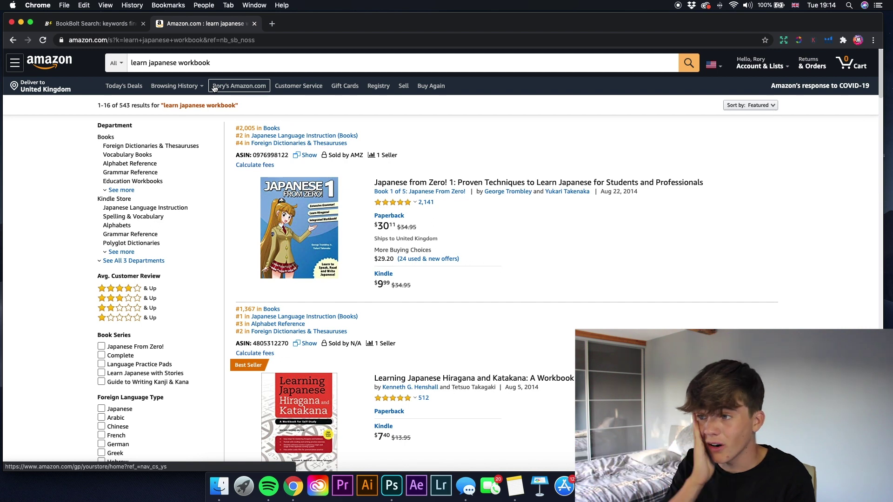
{"action": "left_click", "coordinate": [130, 26]}
{"action": "left_click", "coordinate": [285, 294]}
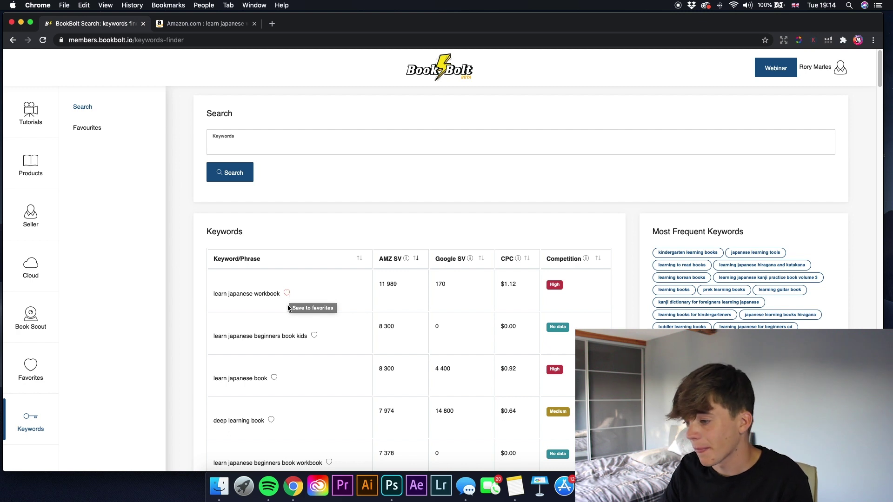
Search Amazon for 'learn japanese beginners book kids' copied from the keyword table
{"action": "triple_click", "coordinate": [287, 338]}
{"action": "key", "text": "super+c"}
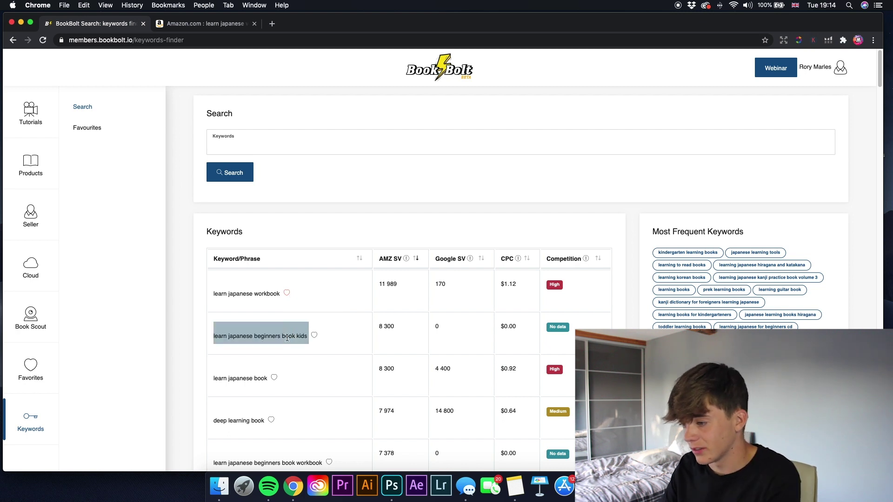
{"action": "left_click", "coordinate": [204, 24]}
{"action": "left_click_drag", "start_coordinate": [212, 63], "coordinate": [131, 63]}
{"action": "key", "text": "super+v"}
{"action": "key", "text": "Return"}
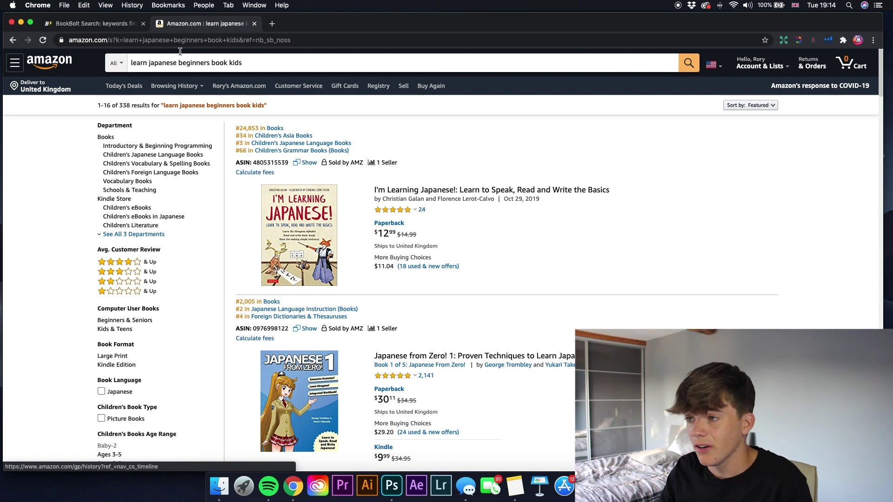
{"action": "left_click", "coordinate": [122, 26]}
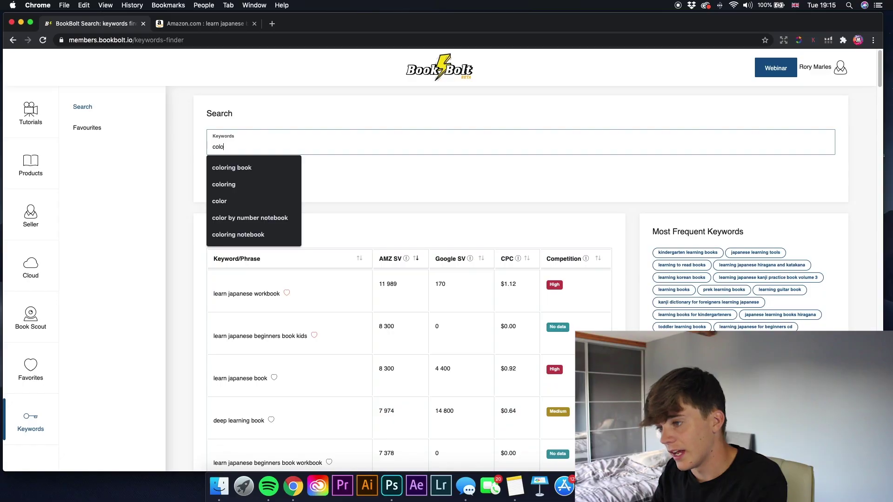
Run a 'cat coloring book' keyword search and sort by Amazon search volume, highest first
{"action": "type", "text": "ing"}
{"action": "key", "text": "BackSpace"}
{"action": "key", "text": "BackSpace"}
{"action": "key", "text": "BackSpace"}
{"action": "key", "text": "BackSpace"}
{"action": "key", "text": "BackSpace"}
{"action": "key", "text": "BackSpace"}
{"action": "key", "text": "BackSpace"}
{"action": "key", "text": "BackSpace"}
{"action": "key", "text": "BackSpace"}
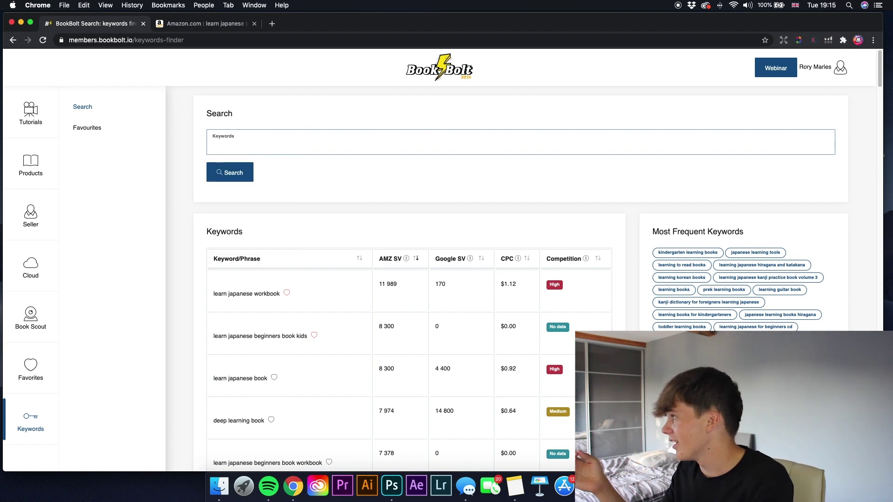
{"action": "type", "text": "cat co"}
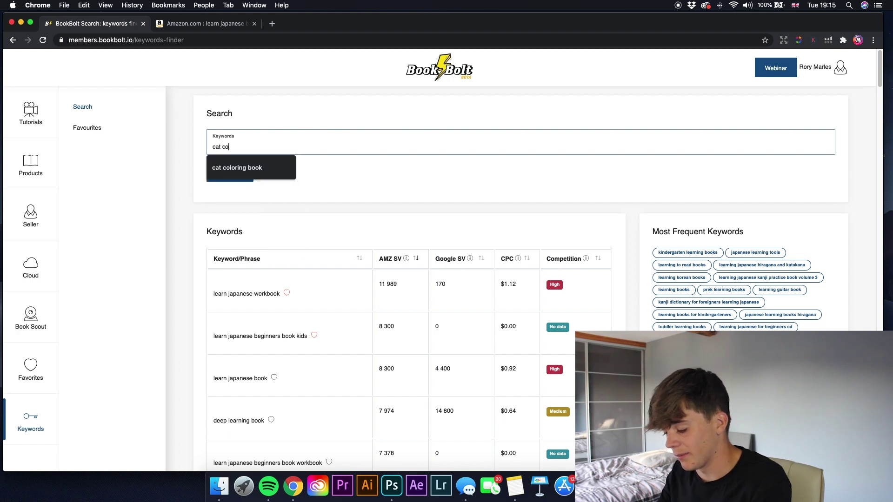
{"action": "type", "text": "loring book"}
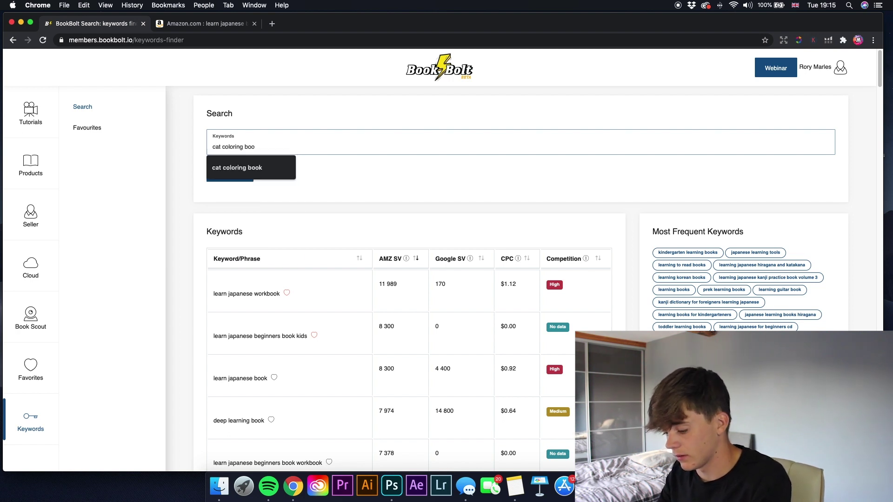
{"action": "key", "text": "Return"}
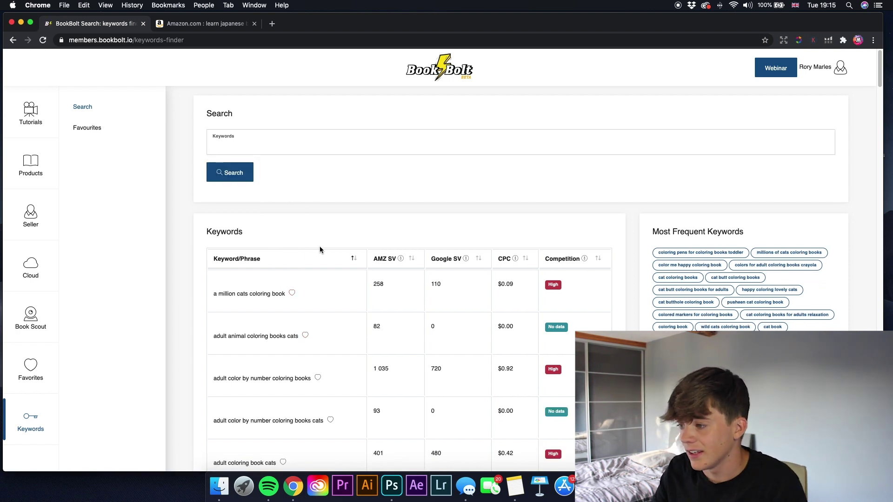
{"action": "left_click", "coordinate": [412, 259]}
{"action": "left_click", "coordinate": [412, 259]}
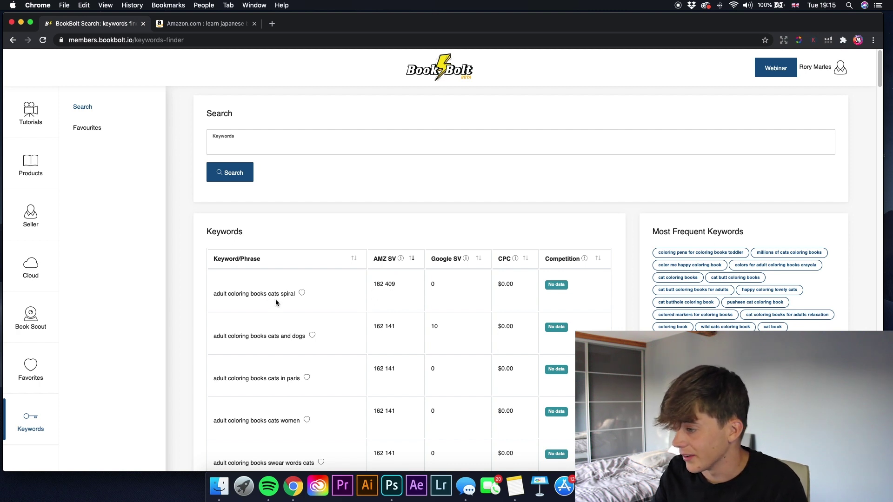
Search Amazon for 'adult coloring books cats and dogs' copied from Book Bolt
{"action": "scroll", "coordinate": [270, 303], "scroll_direction": "down", "scroll_amount": 1}
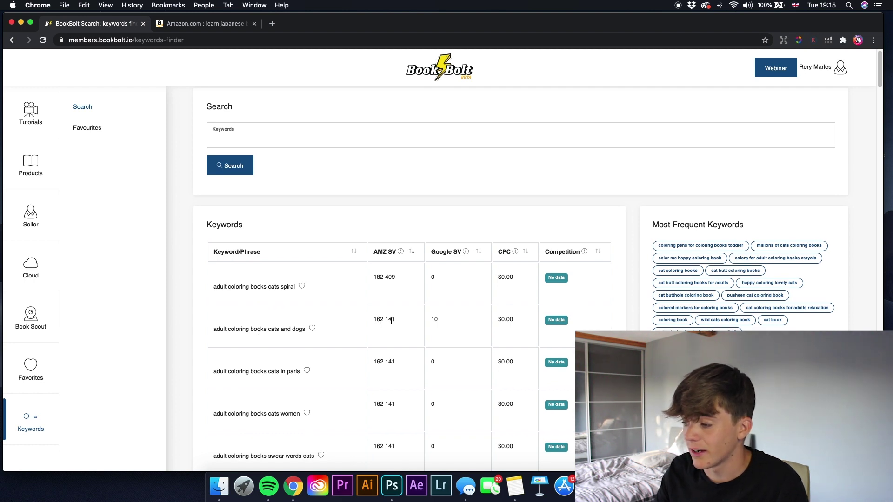
{"action": "triple_click", "coordinate": [268, 327]}
{"action": "key", "text": "super+c"}
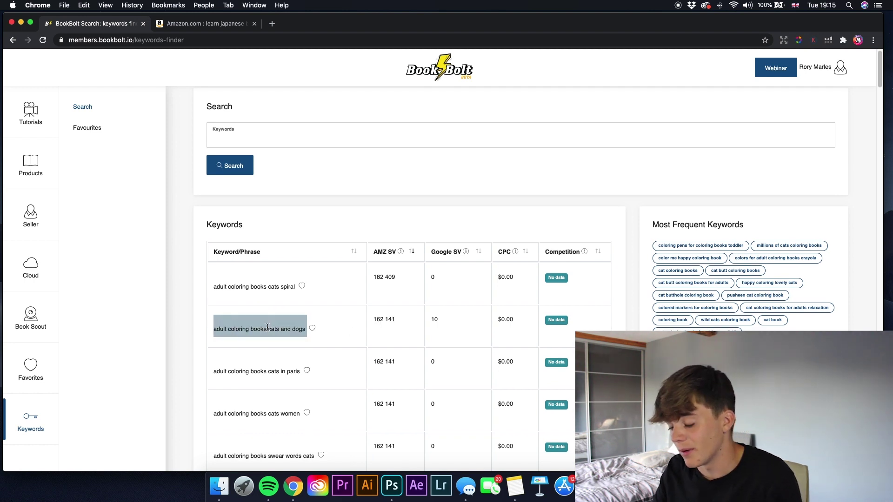
{"action": "left_click", "coordinate": [214, 24]}
{"action": "triple_click", "coordinate": [184, 65]}
{"action": "key", "text": "super+v"}
{"action": "key", "text": "Return"}
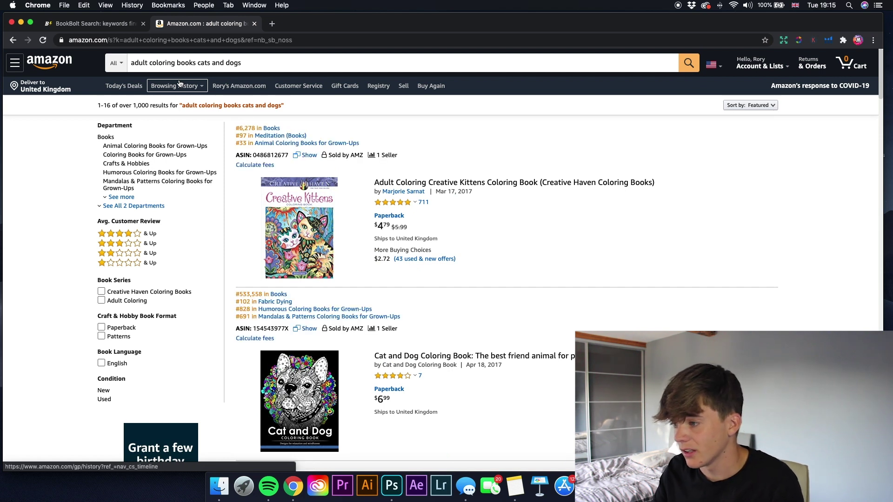
{"action": "left_click", "coordinate": [122, 23]}
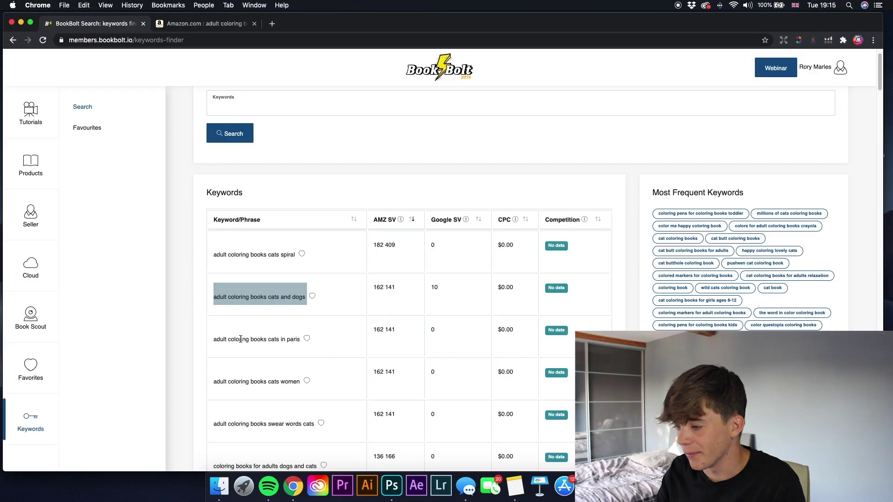
Search Amazon for 'adult coloring books cats in paris' and return to Book Bolt
{"action": "triple_click", "coordinate": [242, 340]}
{"action": "key", "text": "cmd+c"}
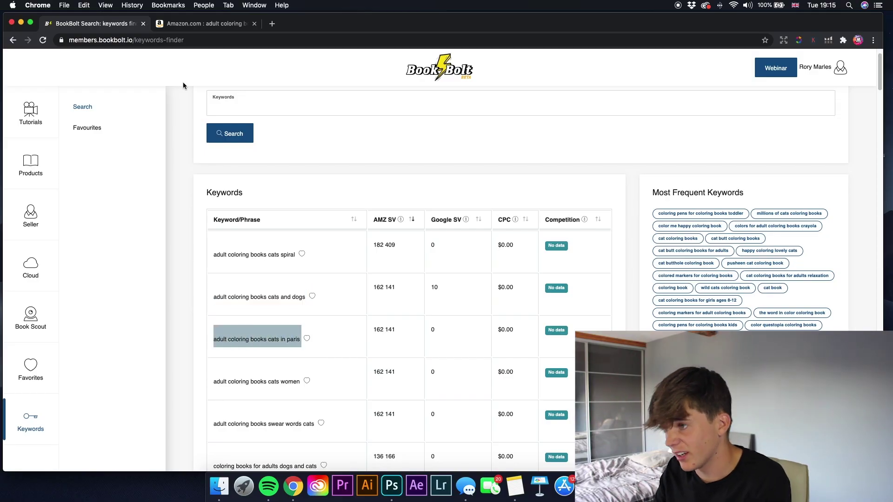
{"action": "left_click", "coordinate": [203, 24]}
{"action": "triple_click", "coordinate": [197, 63]}
{"action": "key", "text": "cmd+v"}
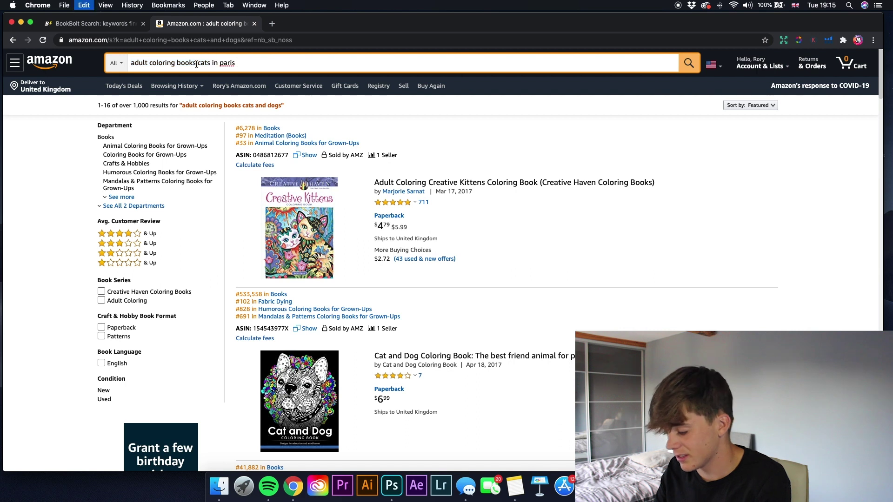
{"action": "key", "text": "Return"}
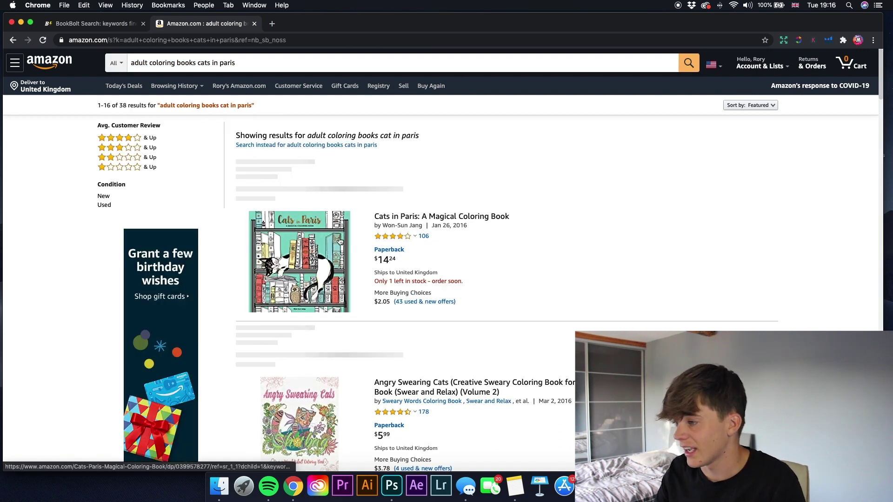
{"action": "left_click", "coordinate": [93, 24]}
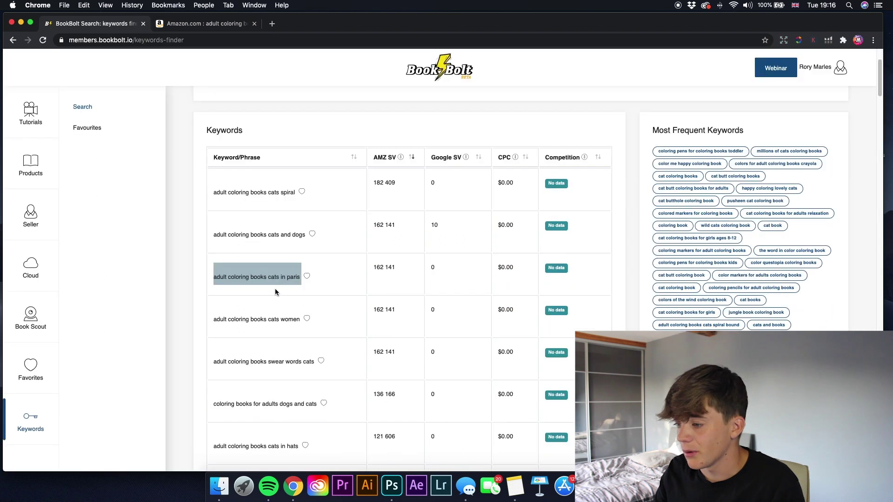
Search Amazon for 'adult coloring books cats women', then return to Book Bolt
{"action": "triple_click", "coordinate": [241, 321]}
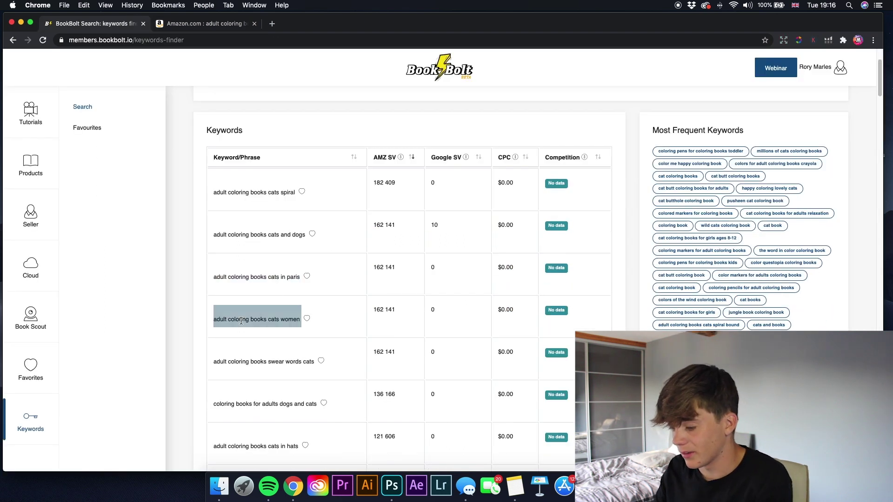
{"action": "left_click", "coordinate": [195, 67]}
{"action": "type", "text": "women"}
{"action": "key", "text": "Return"}
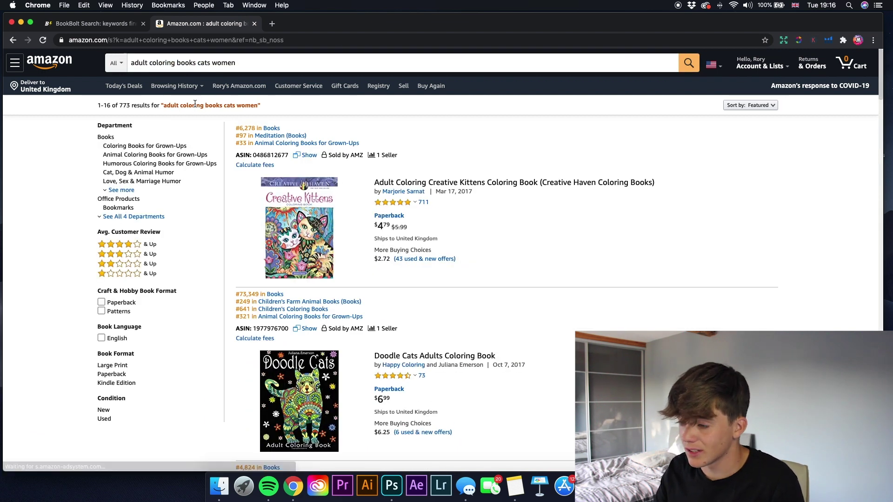
{"action": "left_click", "coordinate": [93, 27]}
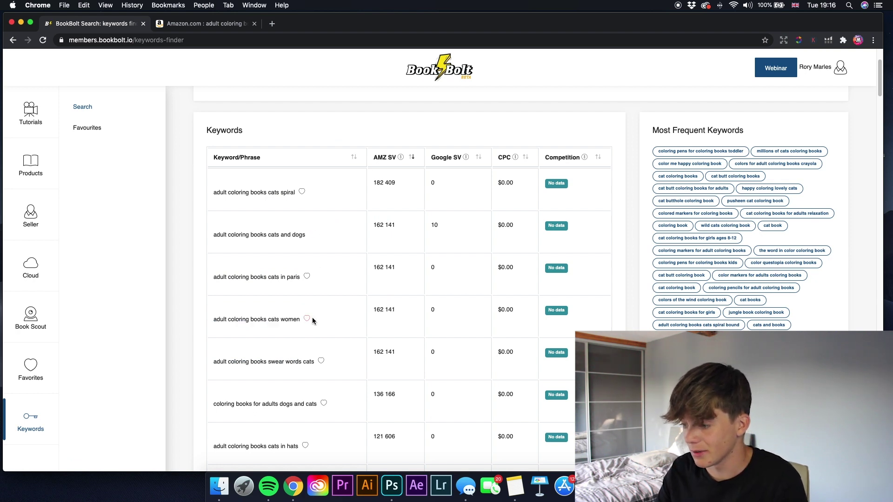
Search Amazon for 'adult coloring books swear words cats'
{"action": "scroll", "coordinate": [304, 309], "scroll_direction": "down", "scroll_amount": 3}
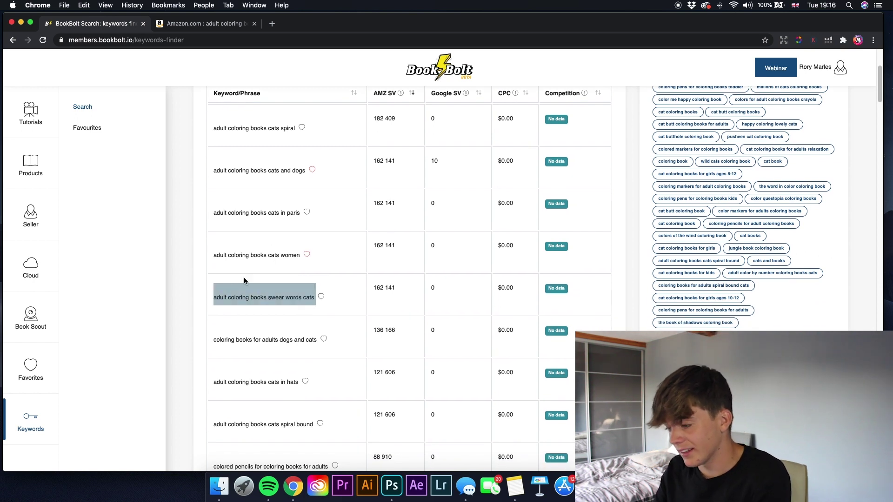
{"action": "left_click", "coordinate": [205, 23]}
{"action": "left_click", "coordinate": [200, 66]}
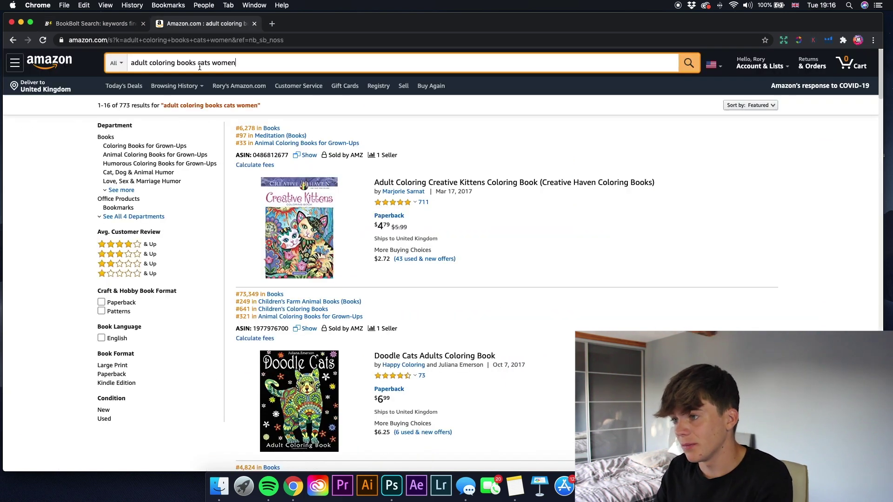
{"action": "key", "text": "Return"}
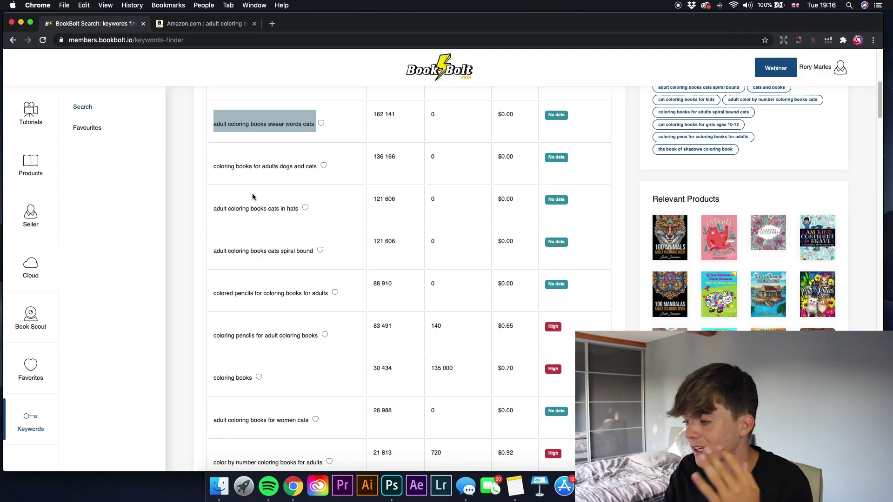
{"action": "scroll", "coordinate": [252, 193], "scroll_direction": "down", "scroll_amount": 4}
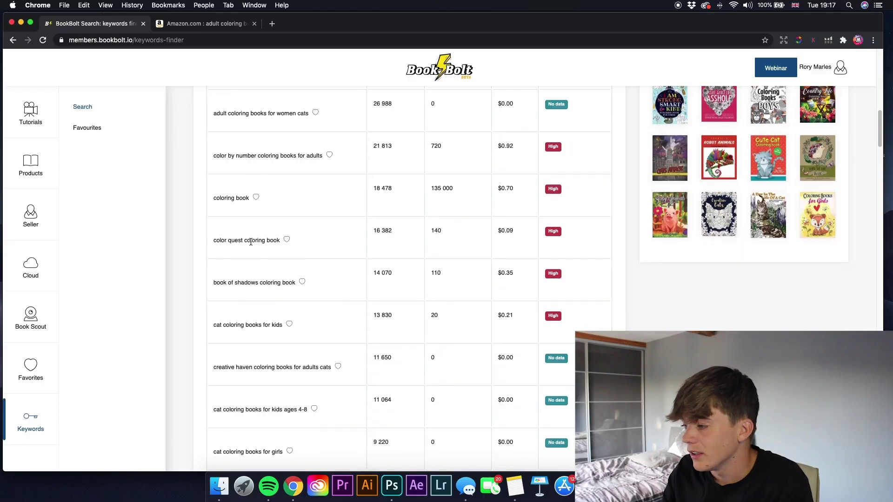
{"action": "scroll", "coordinate": [251, 253], "scroll_direction": "down", "scroll_amount": 1}
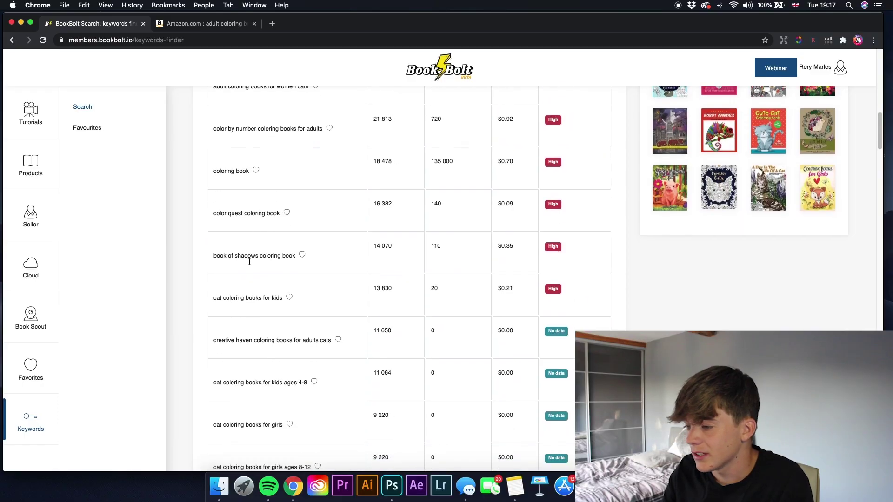
Search Amazon for the Book Bolt keyword 'cat coloring books for kids ages 4-8'
{"action": "scroll", "coordinate": [234, 292], "scroll_direction": "down", "scroll_amount": 2}
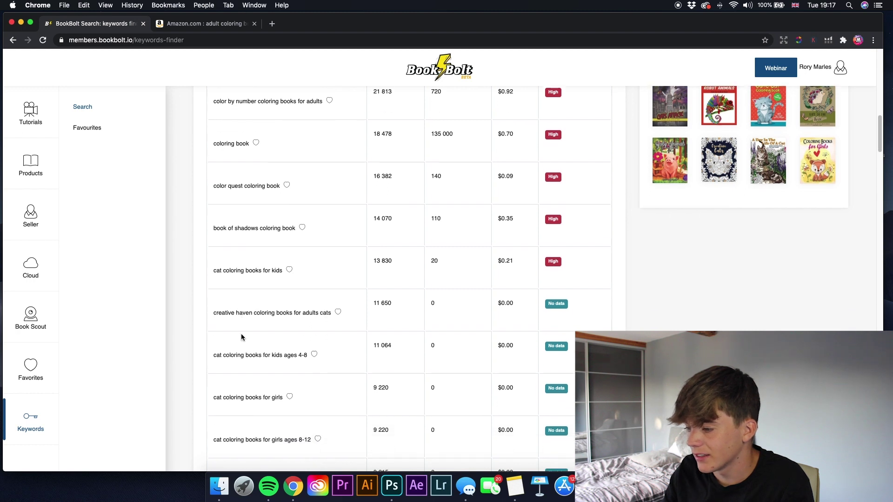
{"action": "triple_click", "coordinate": [254, 341]}
{"action": "key", "text": "super+c"}
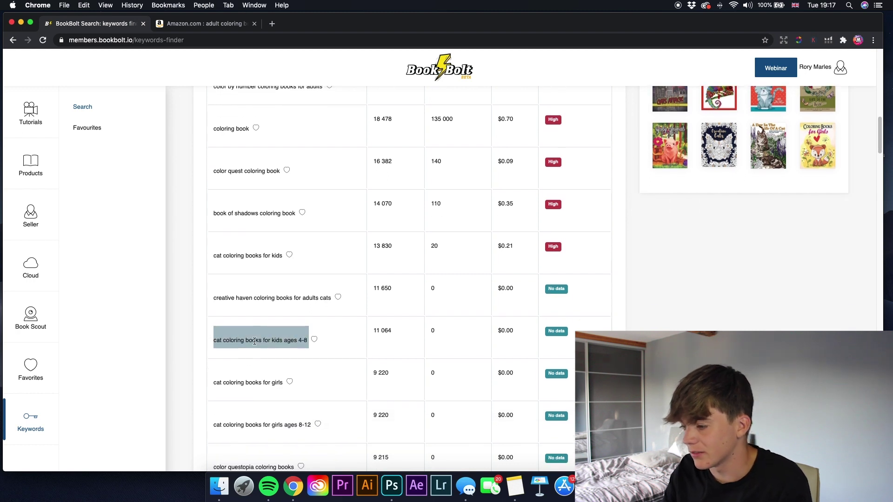
{"action": "left_click", "coordinate": [161, 24]}
{"action": "key", "text": "super+a"}
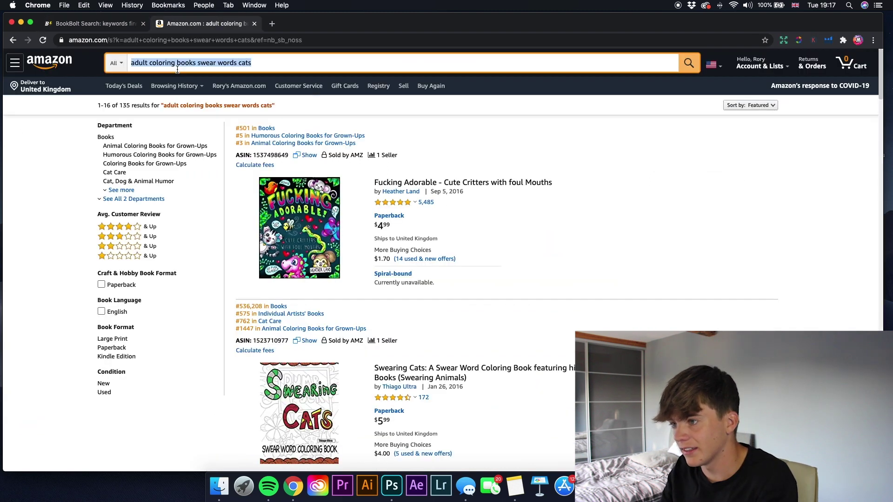
{"action": "key", "text": "super+v"}
{"action": "key", "text": "Return"}
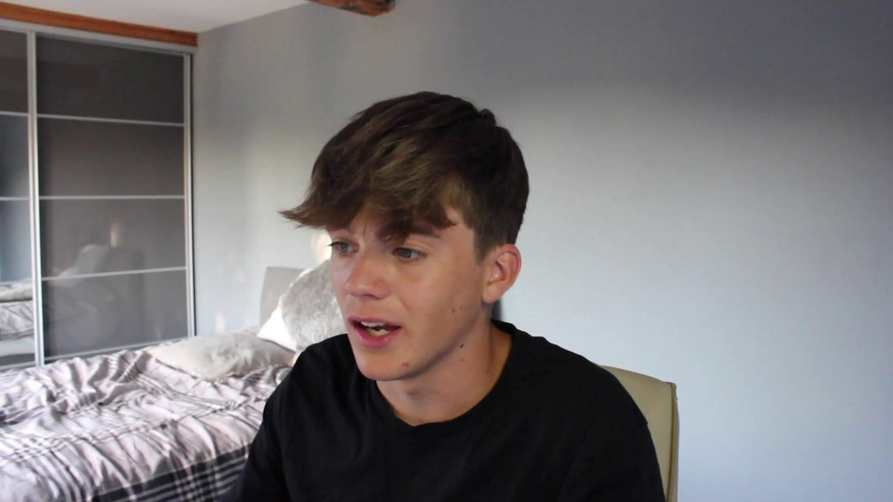